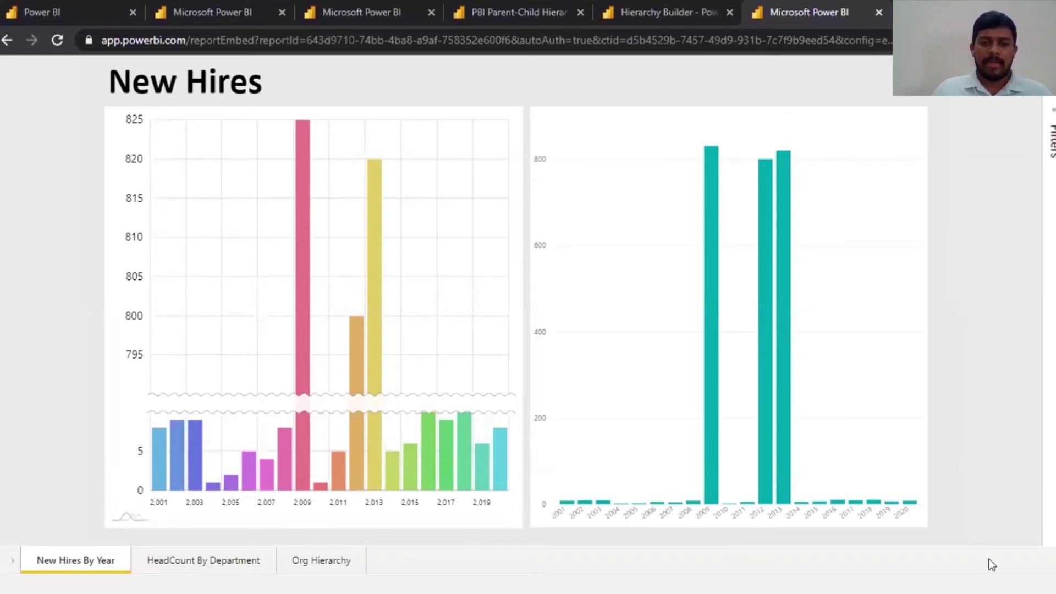
# Expand and restore the broken value axis of the New Hires column chart, and open the HeadCount By Department page
pyautogui.click(472, 405)
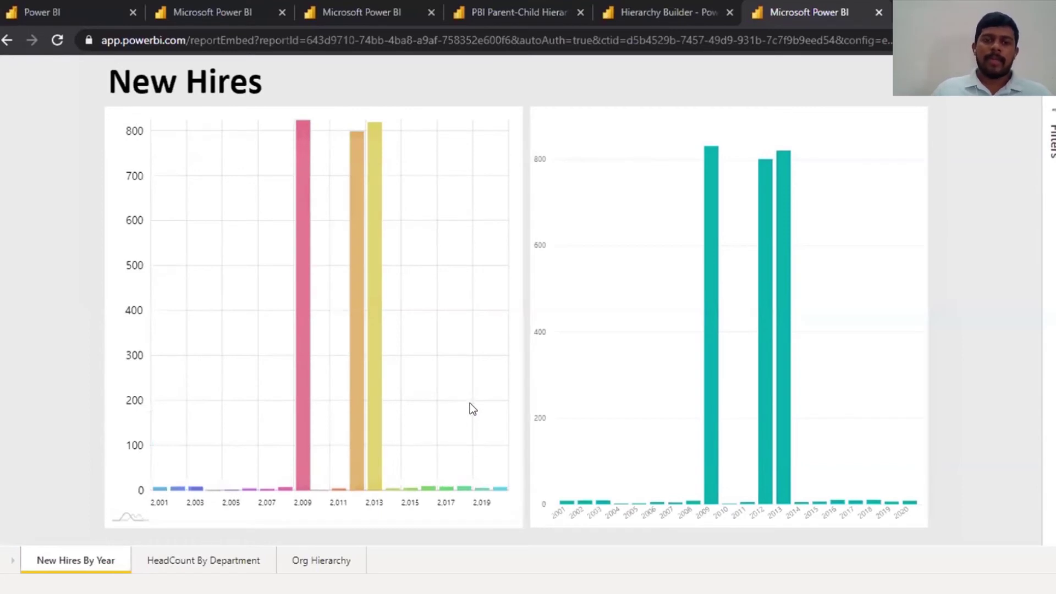
pyautogui.click(125, 343)
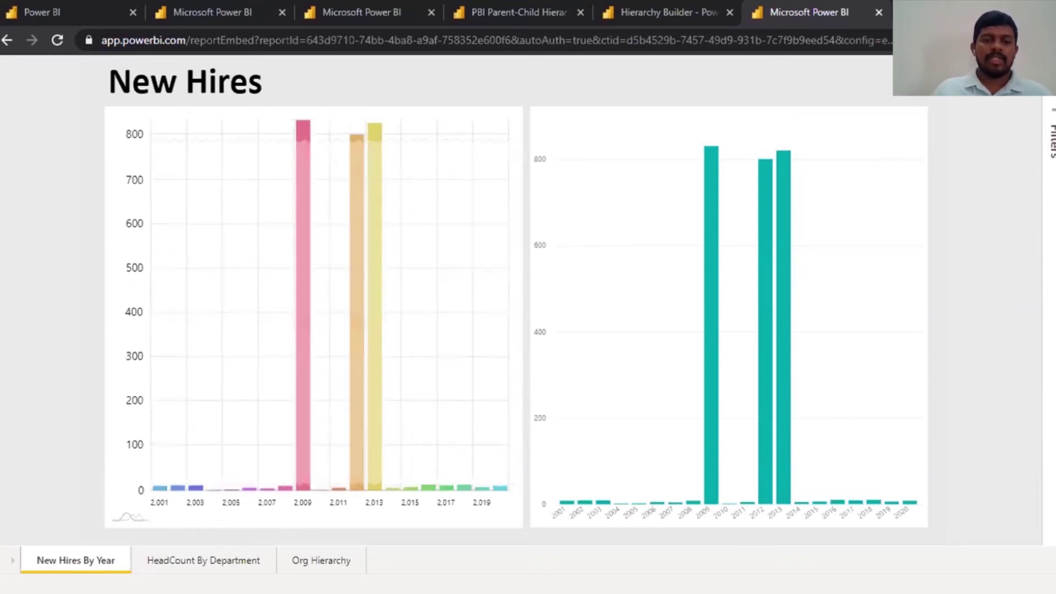
pyautogui.click(171, 561)
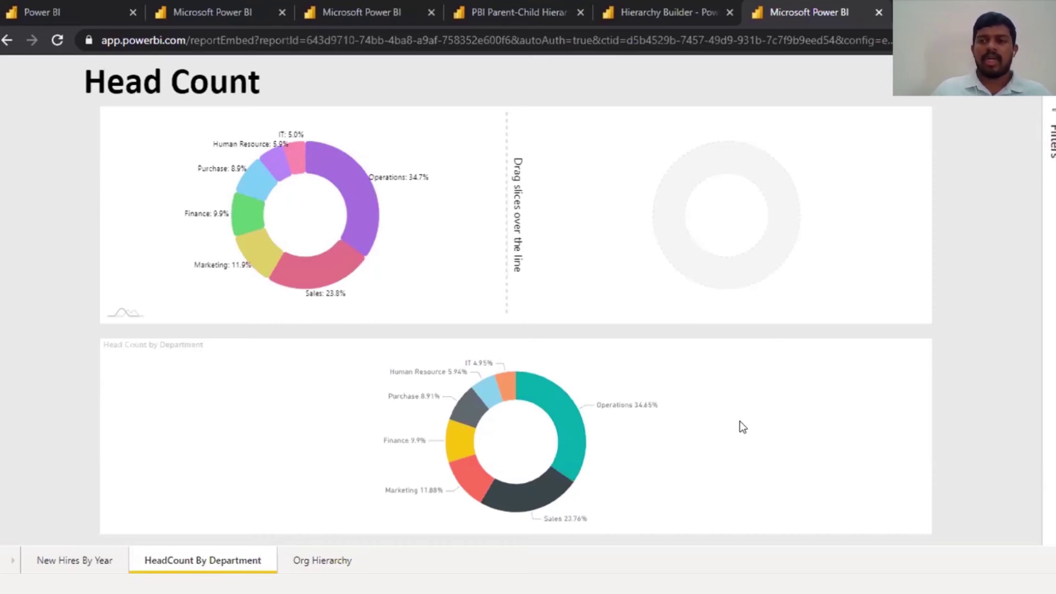
# Filter the lower Head Count by Department donut to IT and Operations, and clear that filter again
pyautogui.click(1053, 110)
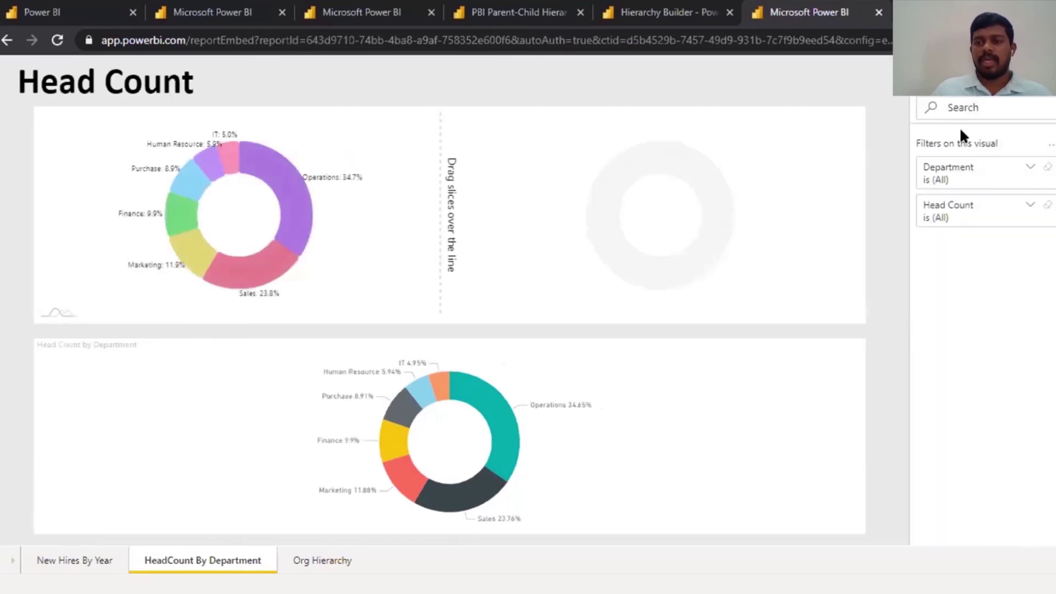
pyautogui.click(957, 176)
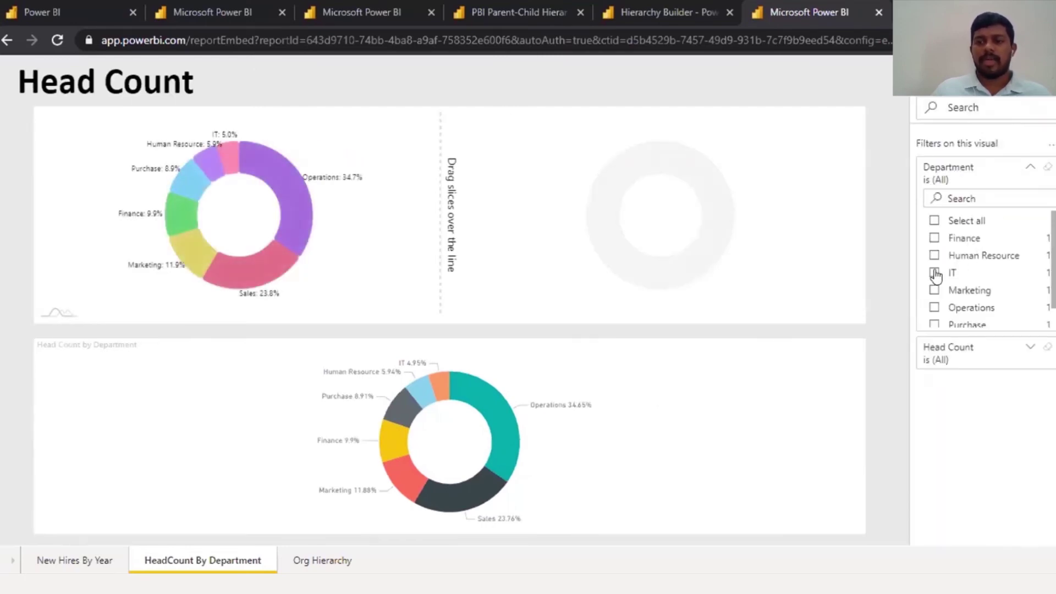
pyautogui.click(955, 274)
pyautogui.click(960, 308)
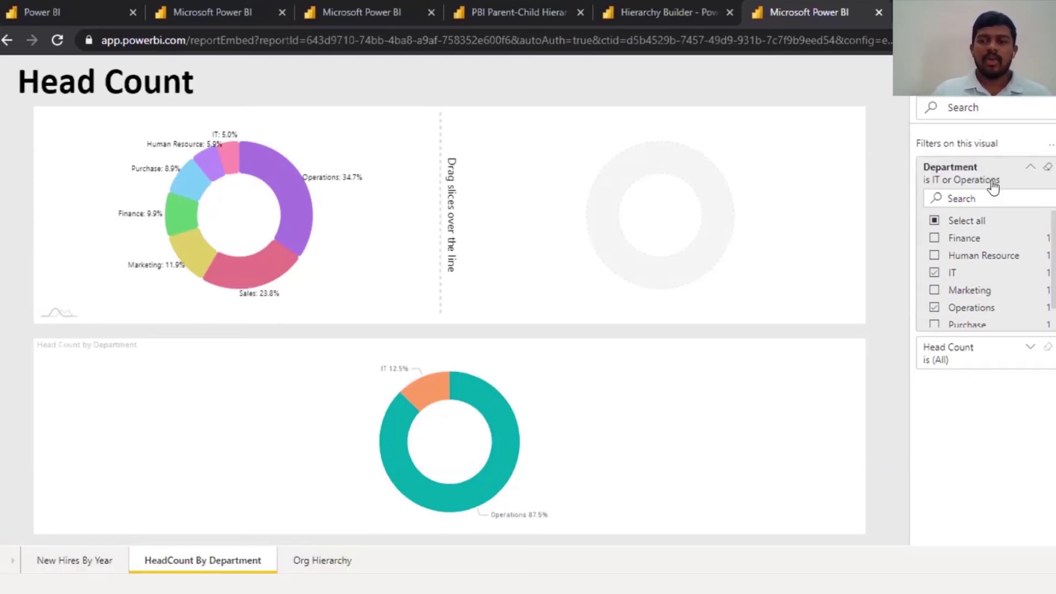
pyautogui.click(1044, 167)
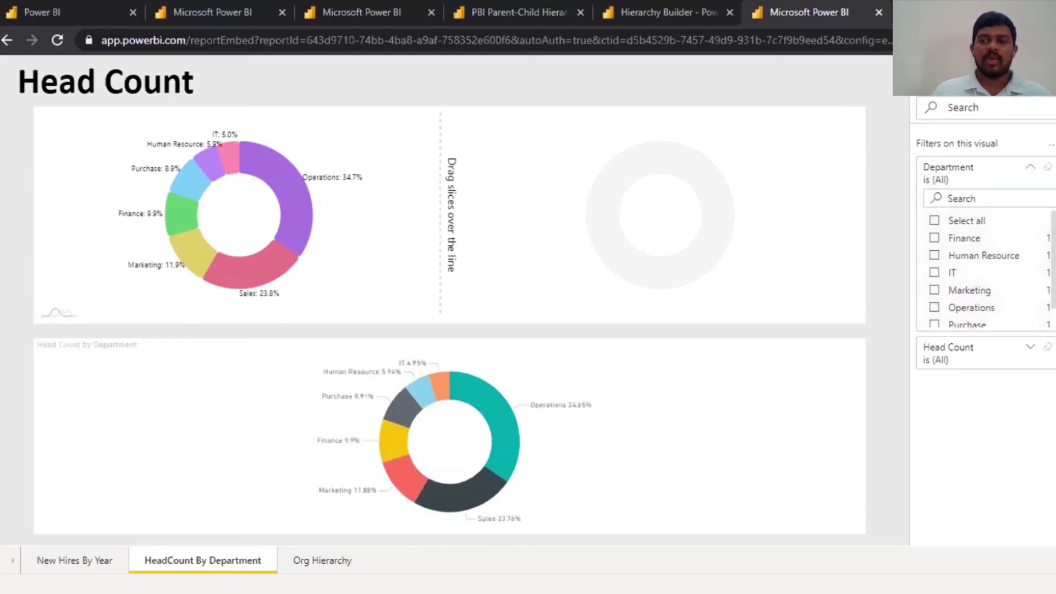
pyautogui.click(1044, 77)
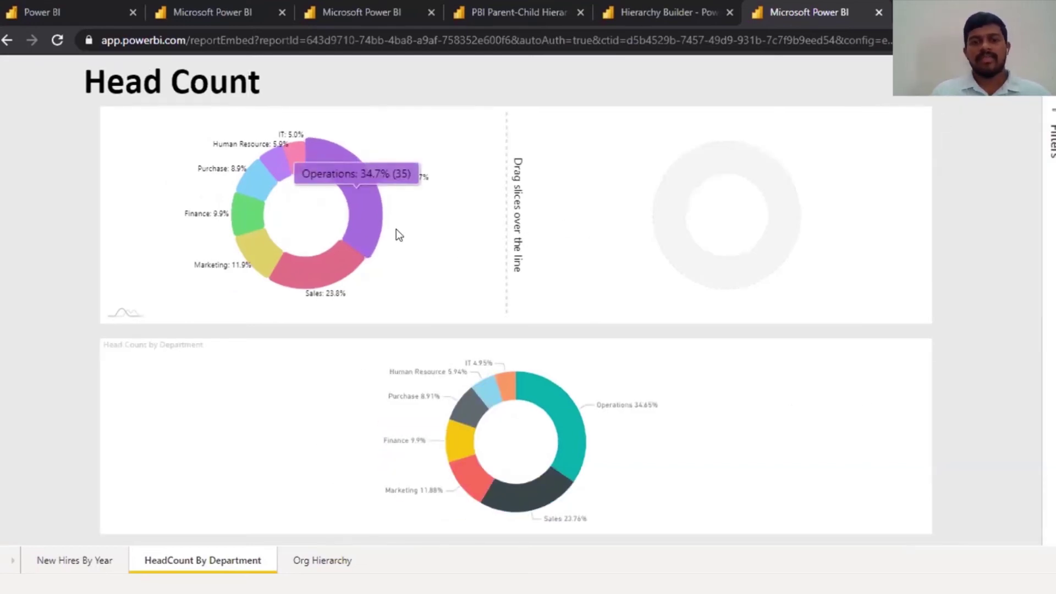
# Move the IT, Operations and Marketing slices from the upper donut across the dividing line onto the empty donut
pyautogui.moveTo(290, 152); pyautogui.dragTo(726, 171)
pyautogui.moveTo(348, 190); pyautogui.dragTo(770, 217)
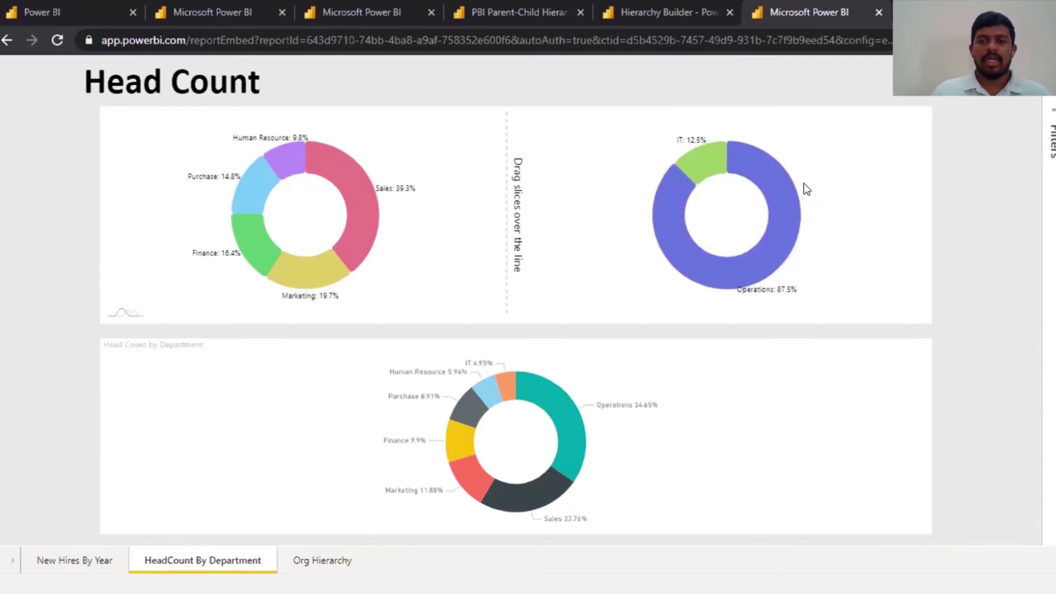
pyautogui.moveTo(306, 265)
pyautogui.moveTo(303, 258); pyautogui.dragTo(755, 264)
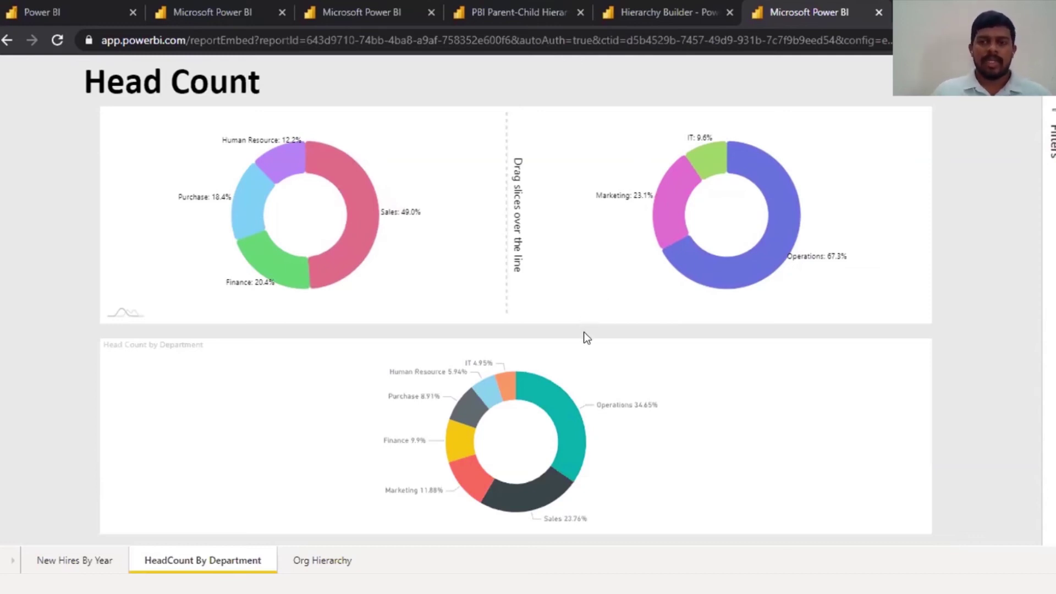
# Open the Org Hierarchy page and reposition the orange branch's employee nodes outward, away from the central root node
pyautogui.click(324, 561)
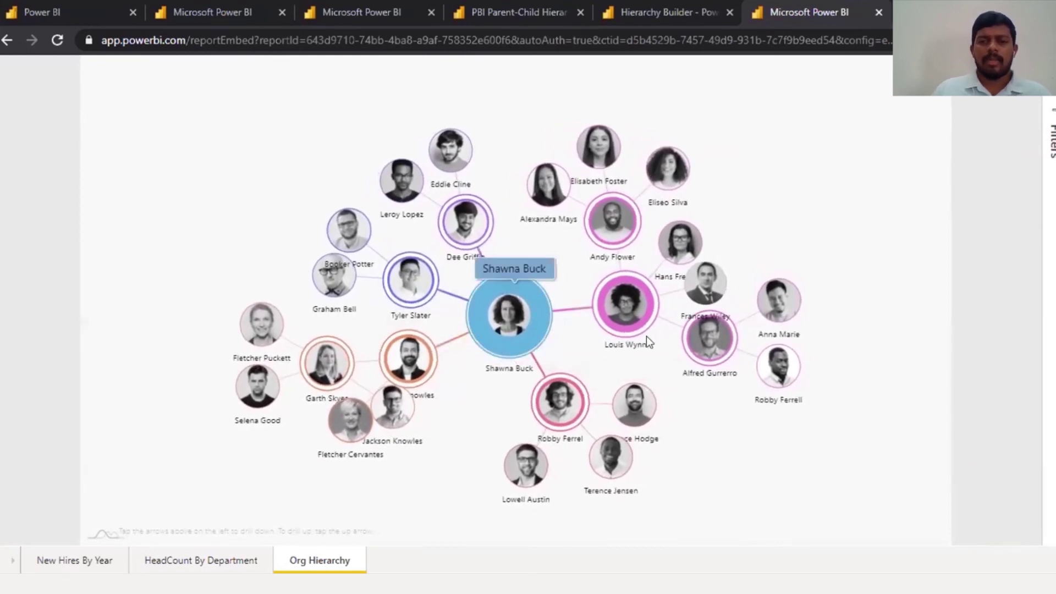
pyautogui.moveTo(387, 373); pyautogui.dragTo(334, 433)
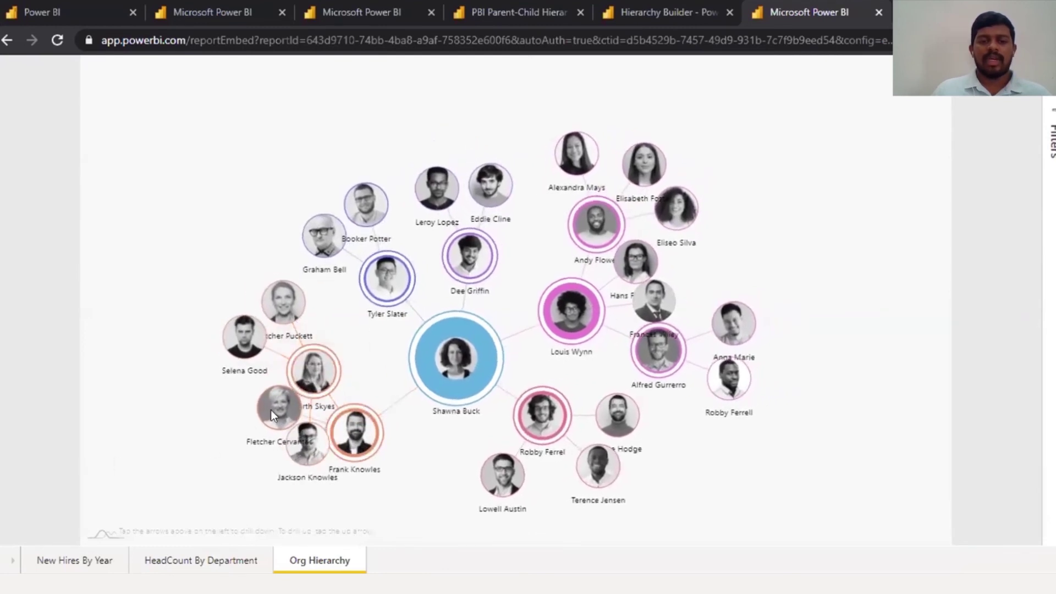
pyautogui.moveTo(270, 411); pyautogui.dragTo(242, 425)
pyautogui.moveTo(289, 449); pyautogui.dragTo(207, 361)
pyautogui.moveTo(284, 306); pyautogui.dragTo(233, 252)
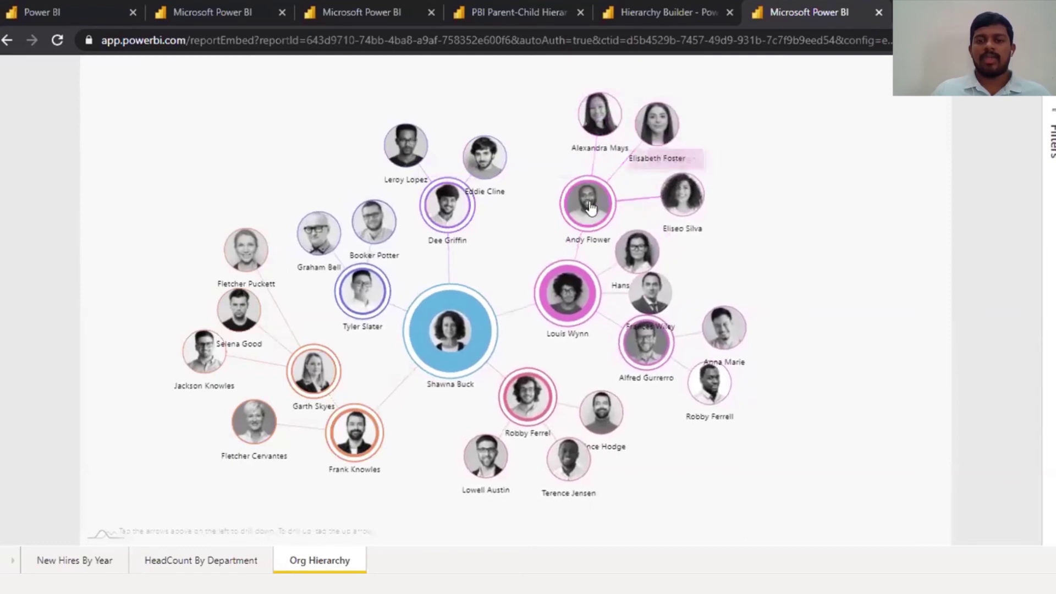
pyautogui.click(428, 351)
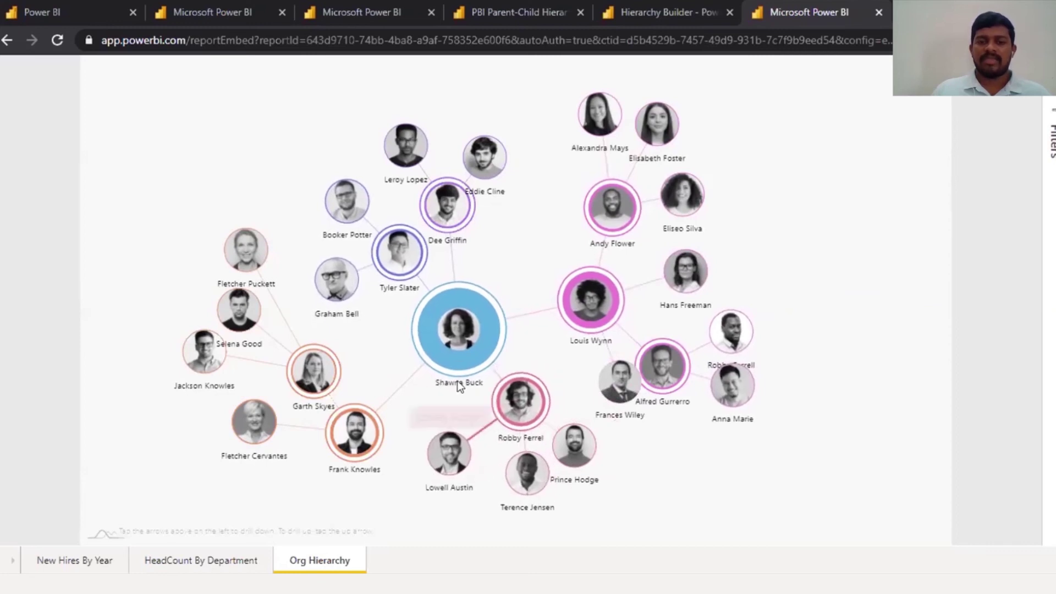
pyautogui.click(456, 337)
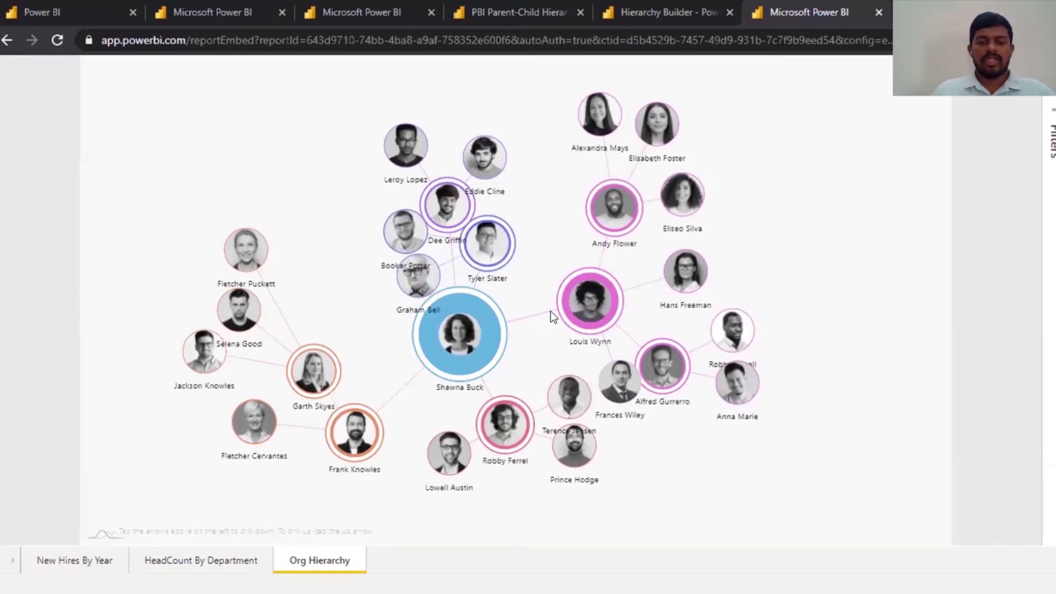
# Advance the presentation to the "Creating a Custom Visual on the fly" slide and switch to Power BI Desktop
pyautogui.hotkey('alt', 'Tab')
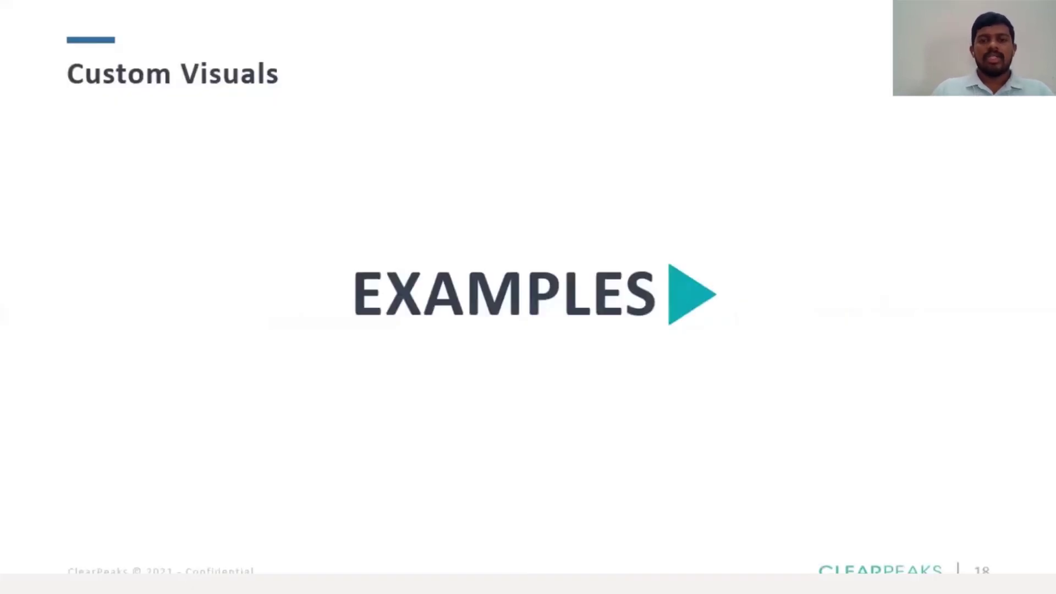
pyautogui.press('Right')
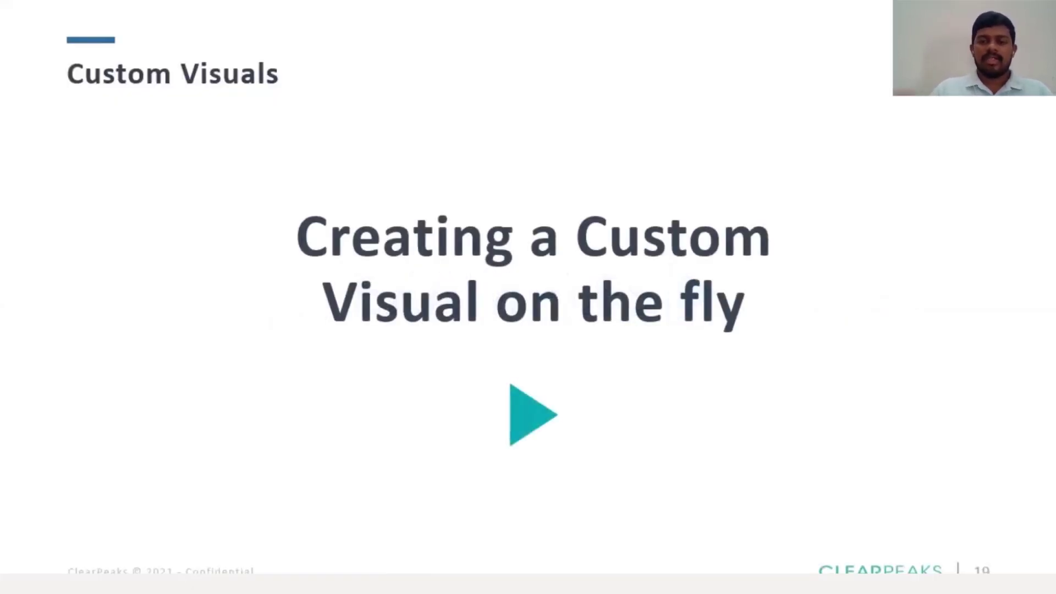
pyautogui.hotkey('alt', 'Tab')
pyautogui.press('Tab')
pyautogui.click(812, 319)
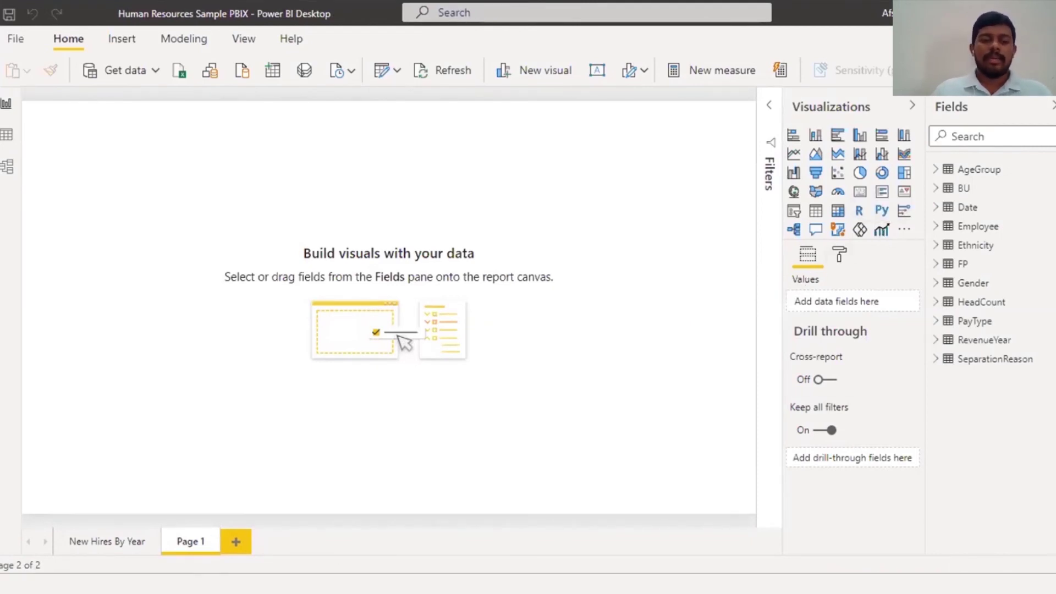
# Switch to Chrome, search the web for amcharts in a new tab and open the amCharts 4 demos page
pyautogui.moveTo(125, 584)
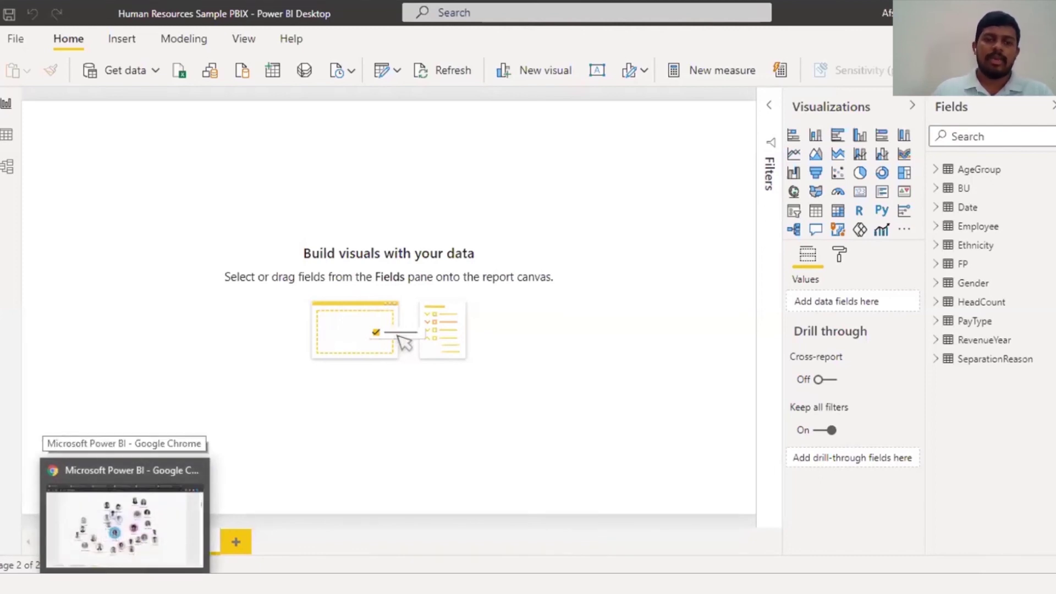
pyautogui.click(124, 525)
pyautogui.hotkey('ctrl', 't')
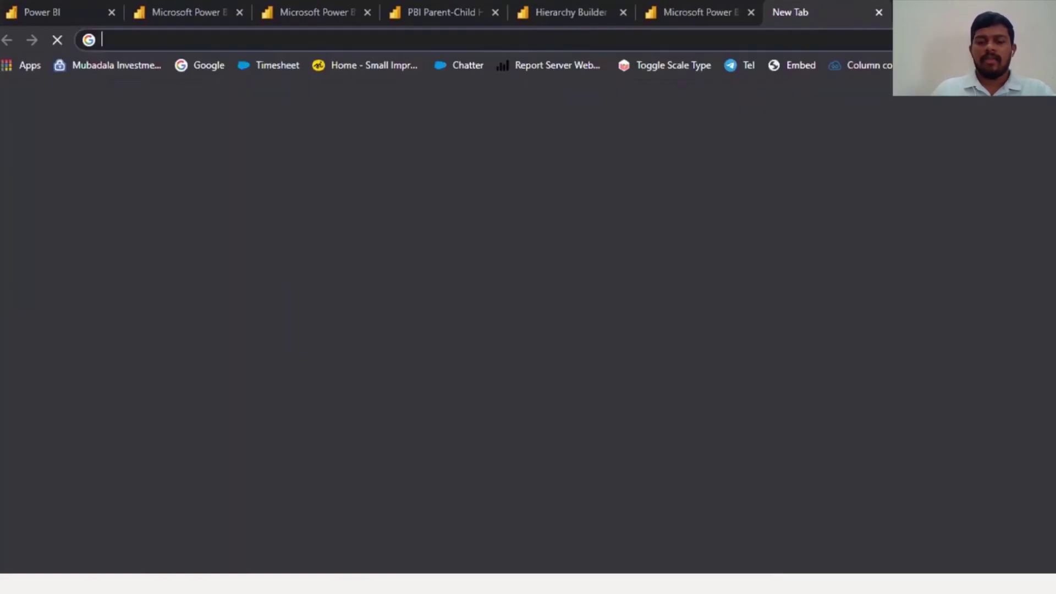
pyautogui.write('amcharts')
pyautogui.press('Return')
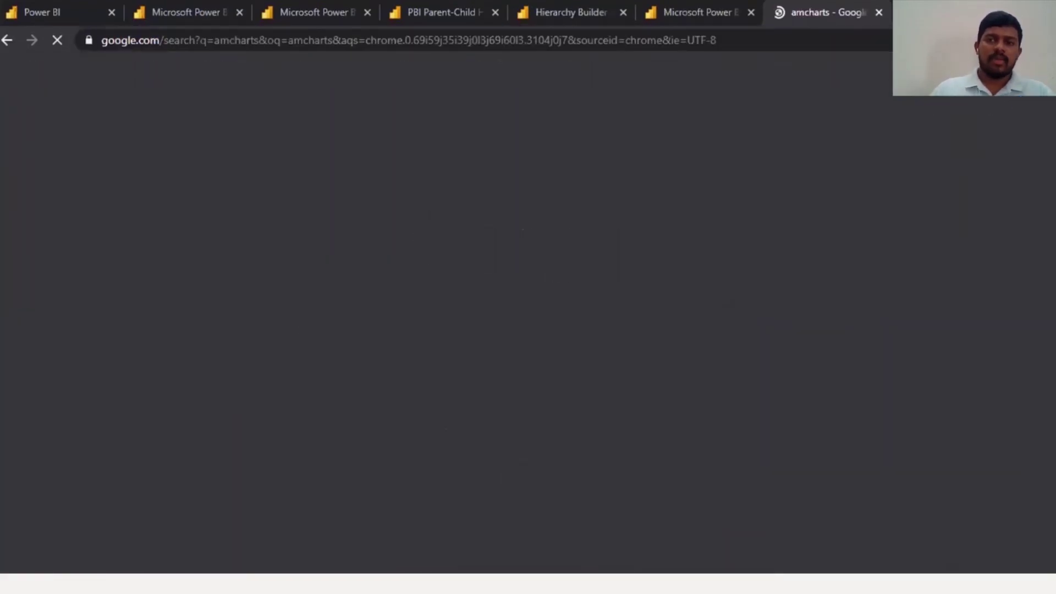
pyautogui.click(225, 354)
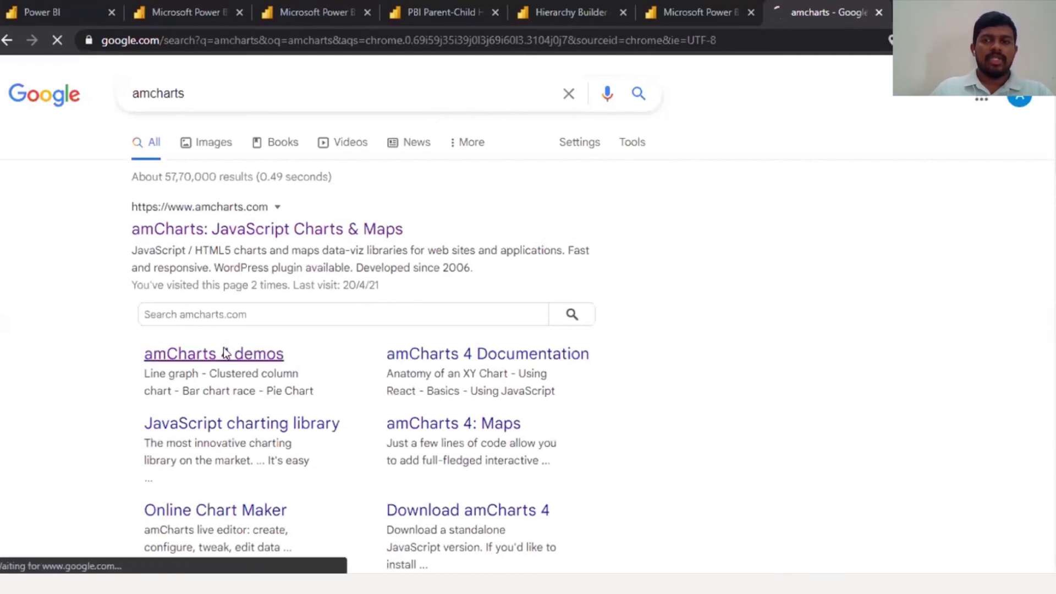
# Find the "Chord diagram with animated bullets" example in the Fancy Data-Viz demos and open it
pyautogui.scroll(-1, 875, 283)
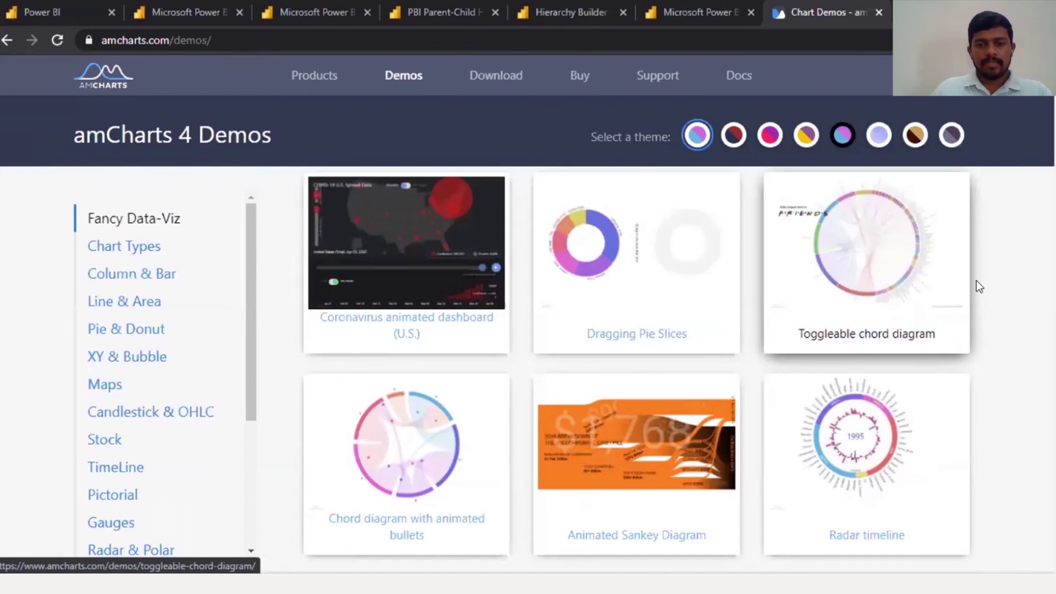
pyautogui.click(609, 303)
pyautogui.scroll(-4, 396, 263)
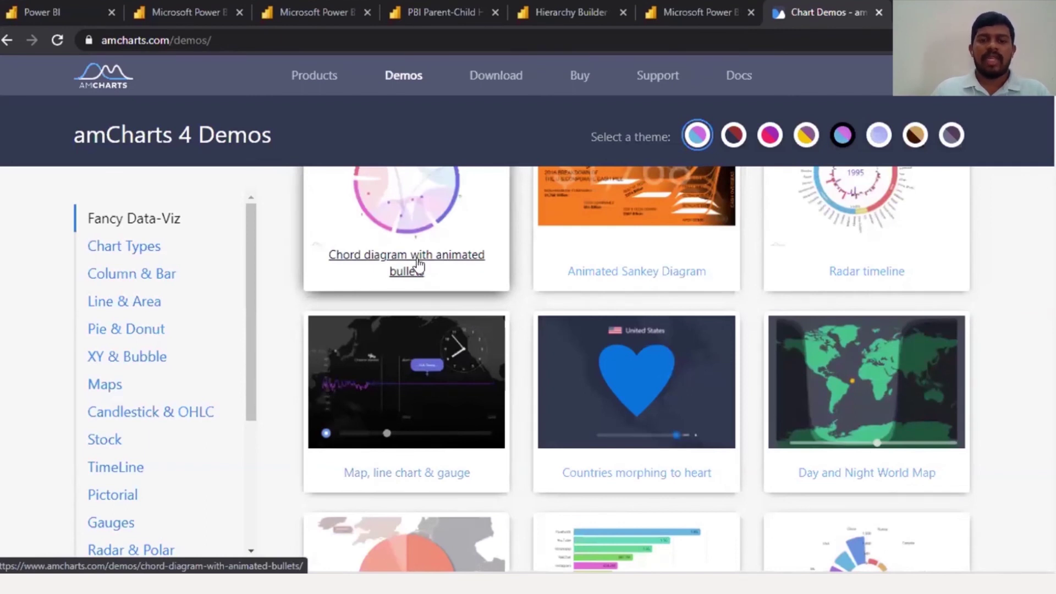
pyautogui.click(418, 264)
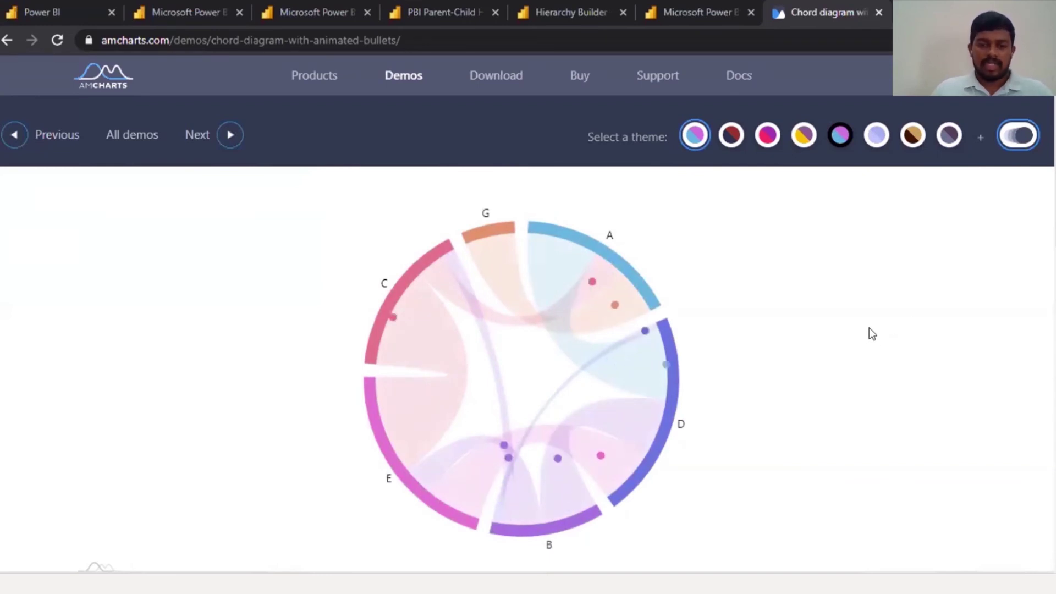
# Review the chord diagram demo and open its source code in CodePen
pyautogui.scroll(-4, 804, 344)
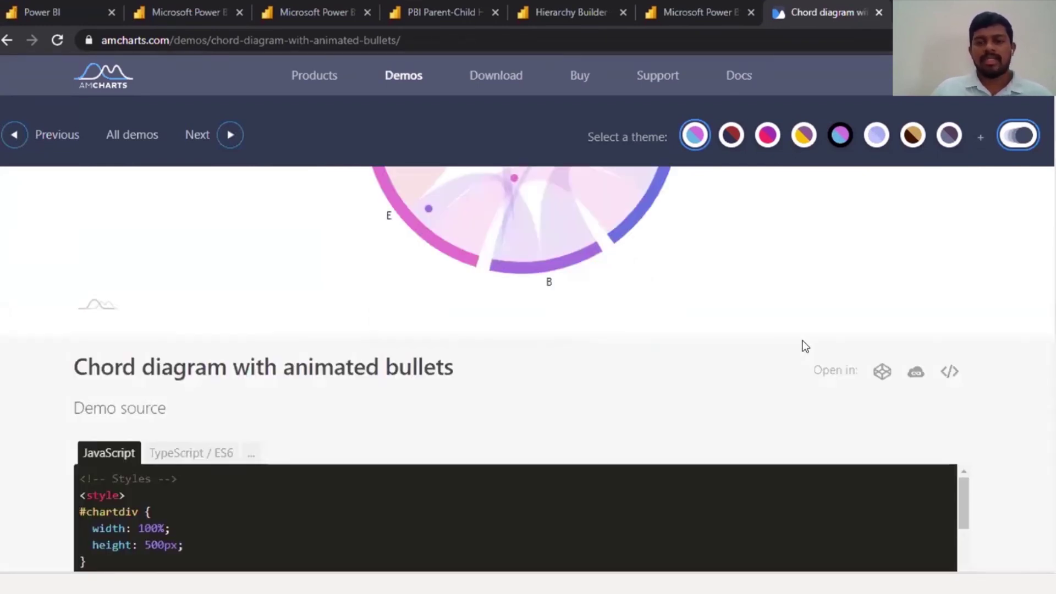
pyautogui.scroll(4, 799, 347)
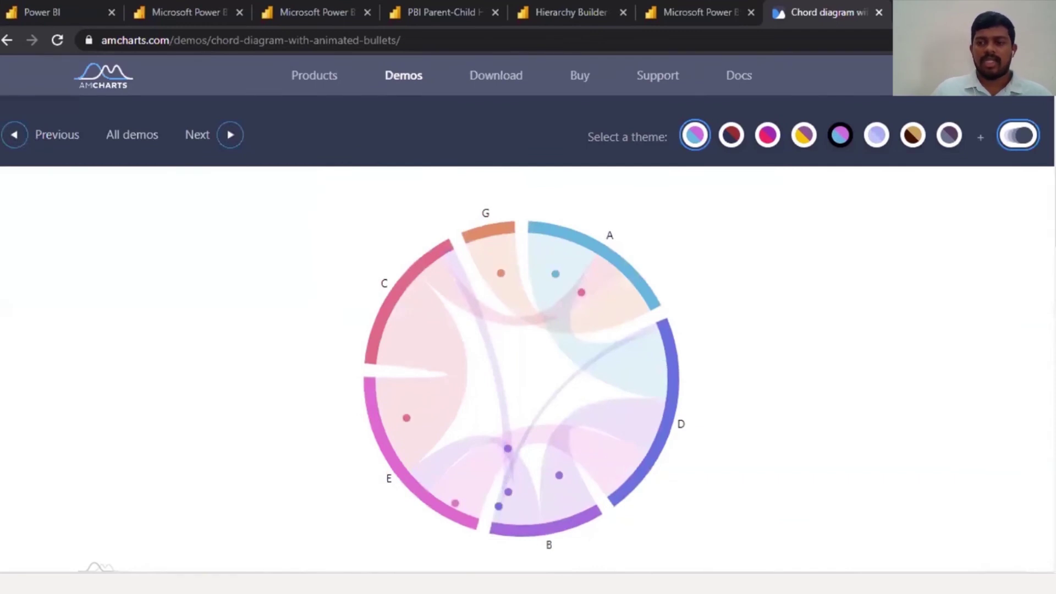
pyautogui.scroll(-2, 880, 413)
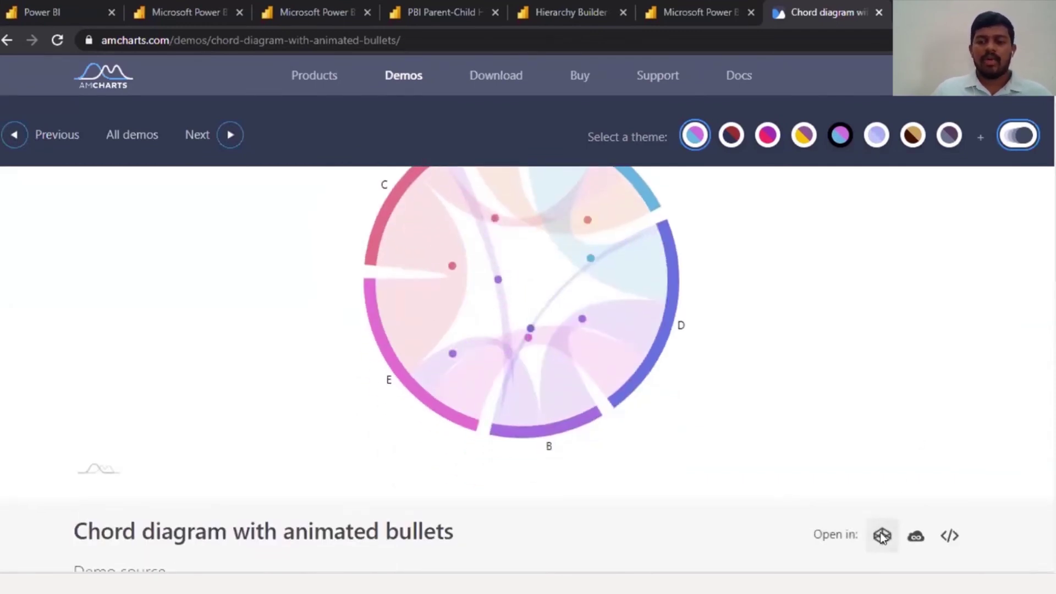
pyautogui.click(882, 536)
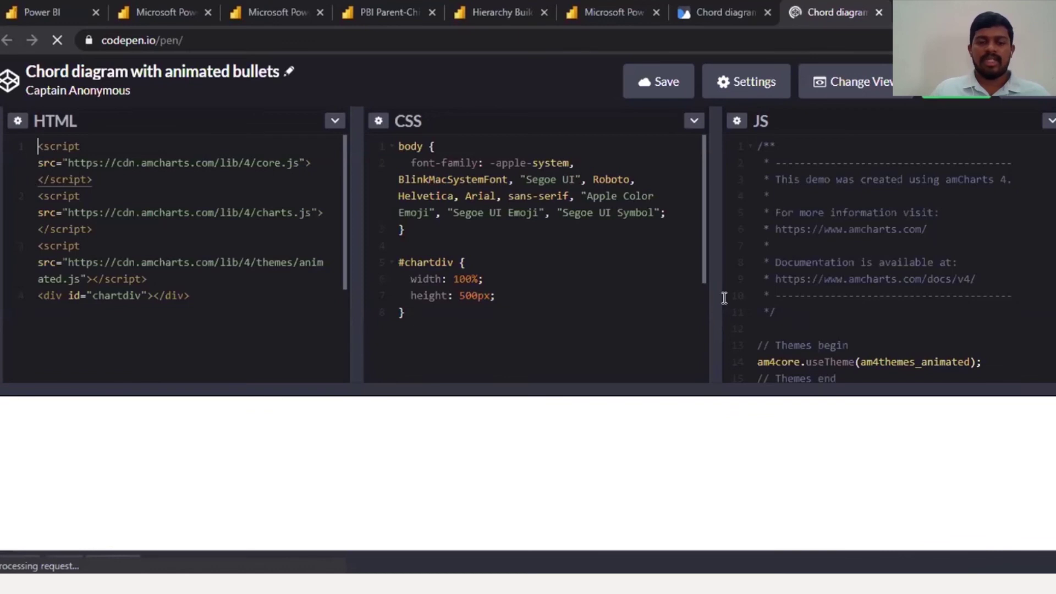
# In Power BI Desktop, add the custom visual to Page 1 with Actives as its category and Actives SPLY as its measure
pyautogui.hotkey('alt', 'Tab')
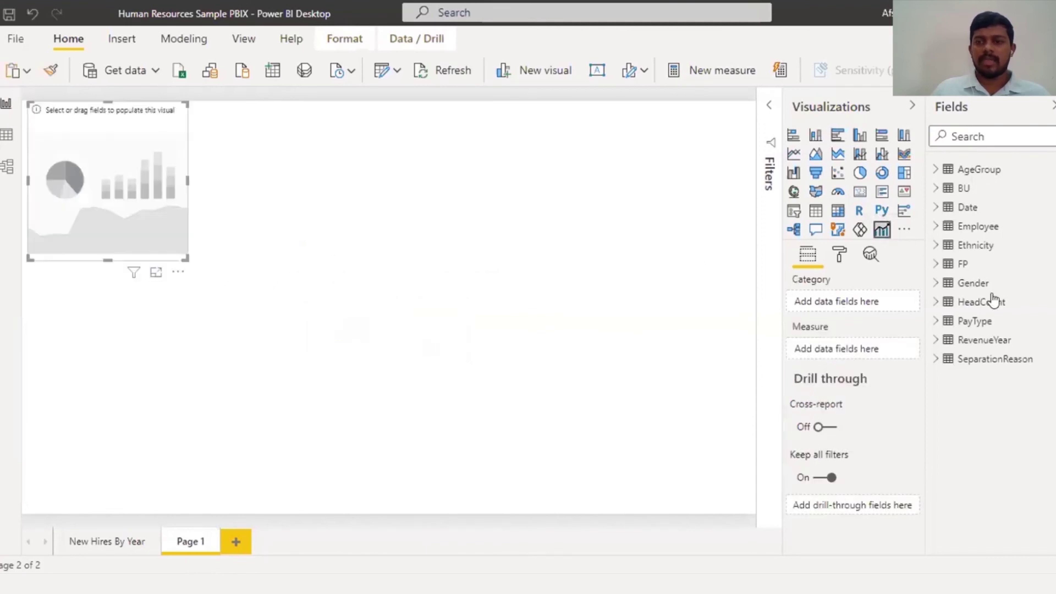
pyautogui.click(937, 244)
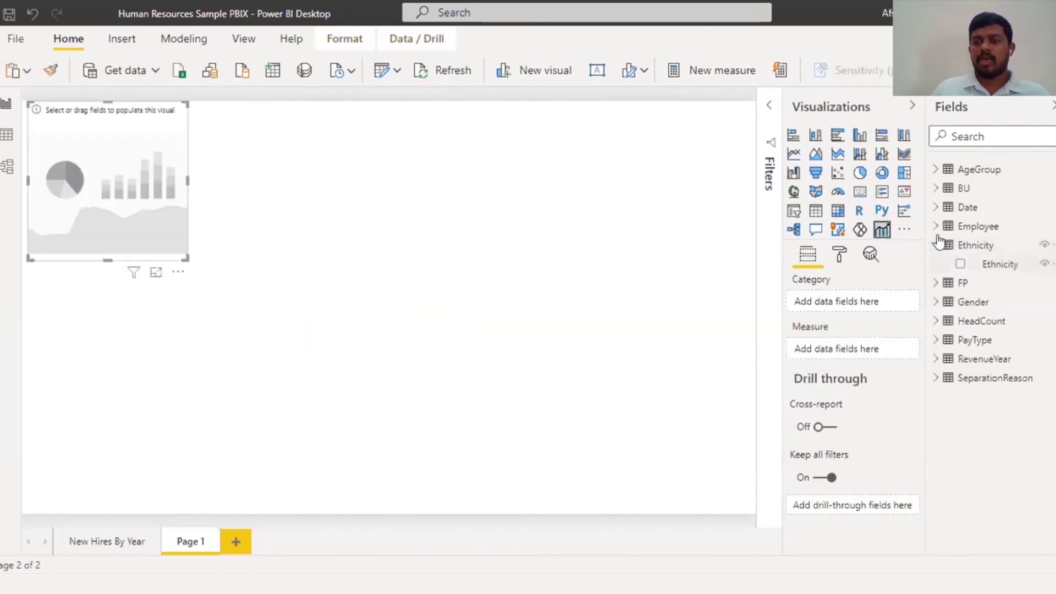
pyautogui.click(937, 246)
pyautogui.click(937, 227)
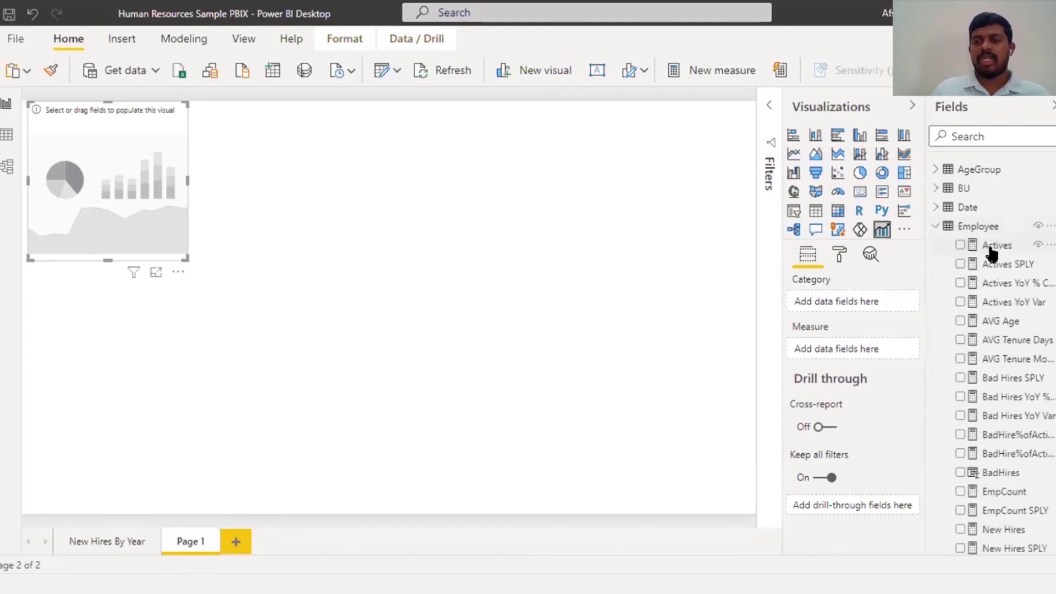
pyautogui.moveTo(957, 241); pyautogui.dragTo(862, 352)
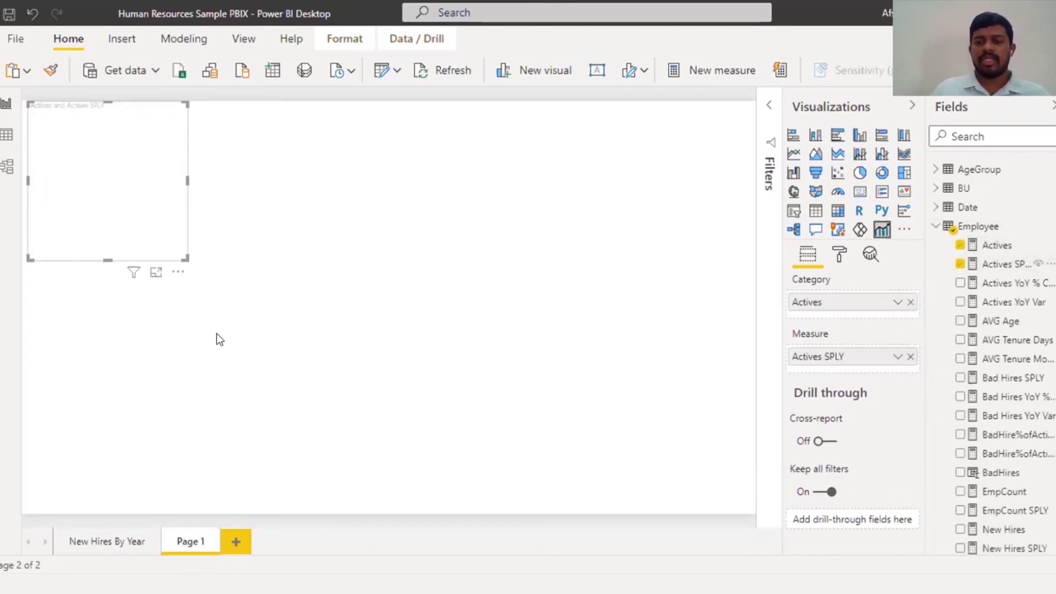
# Open the custom visual on Page 1 for editing and show its JS library code section
pyautogui.click(177, 275)
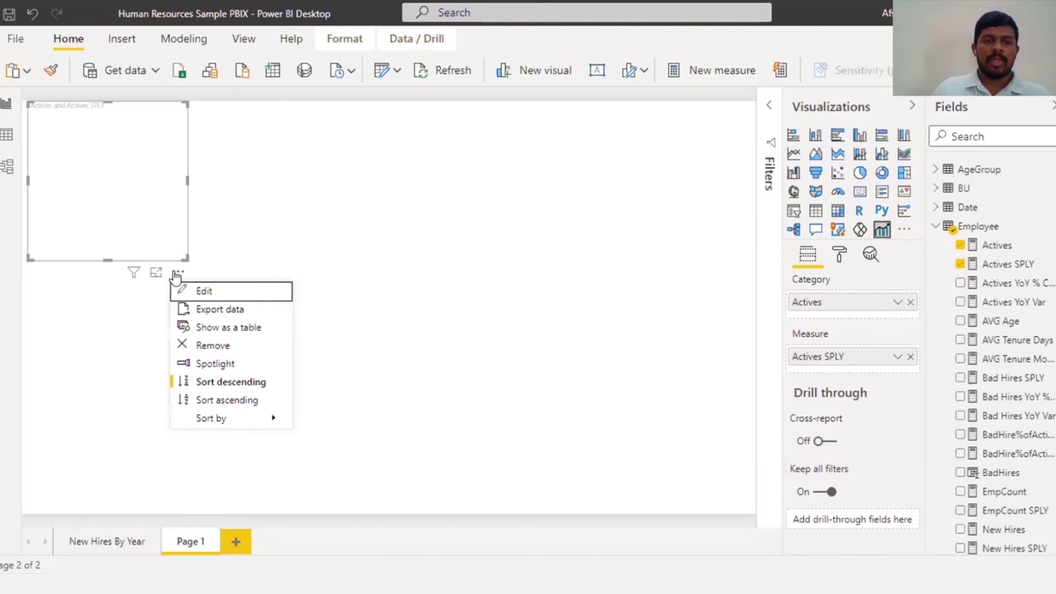
pyautogui.click(215, 293)
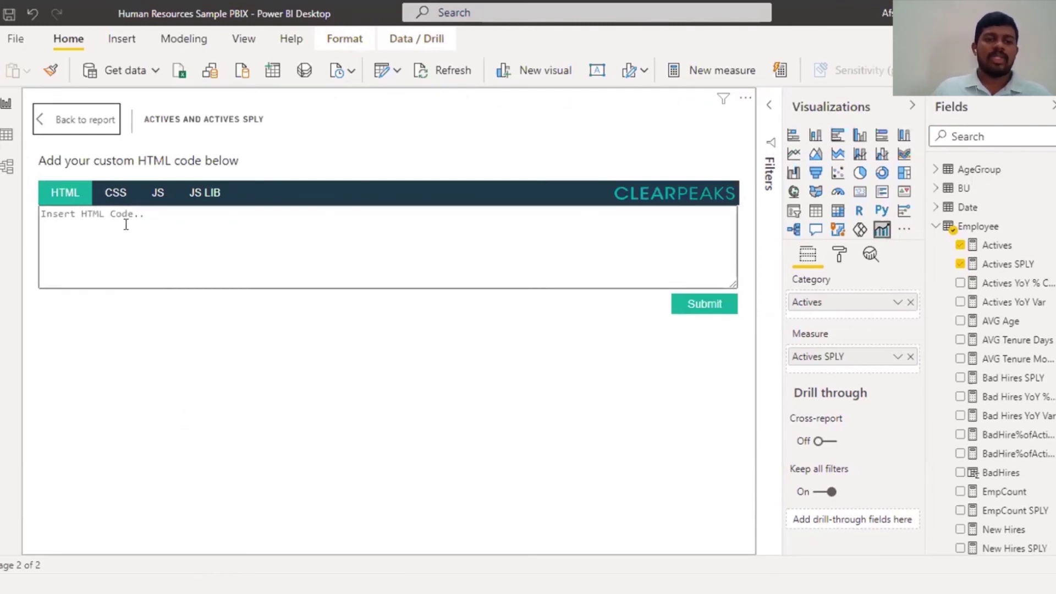
pyautogui.click(195, 194)
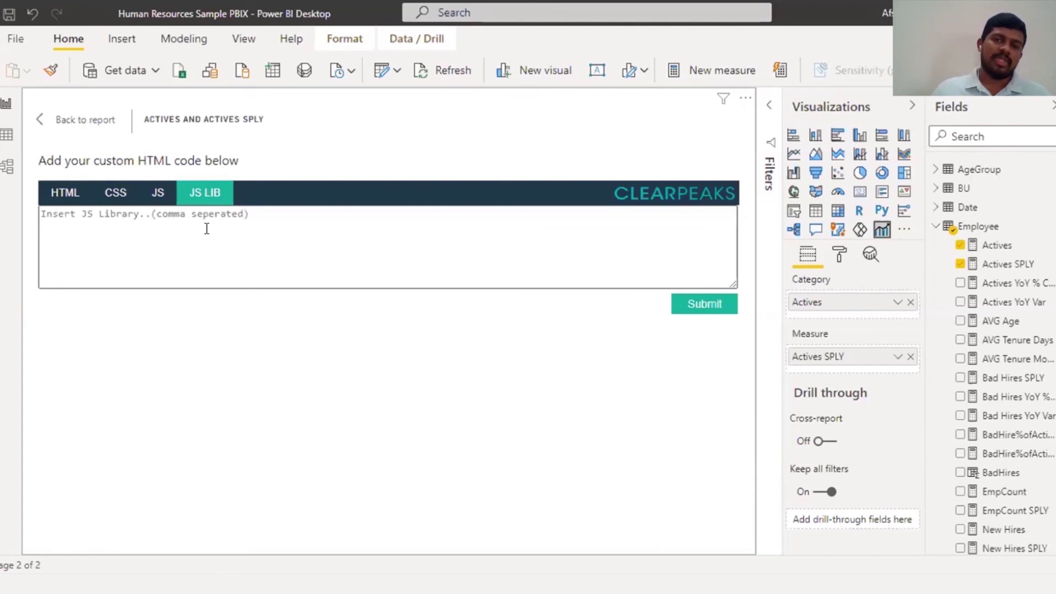
pyautogui.click(216, 193)
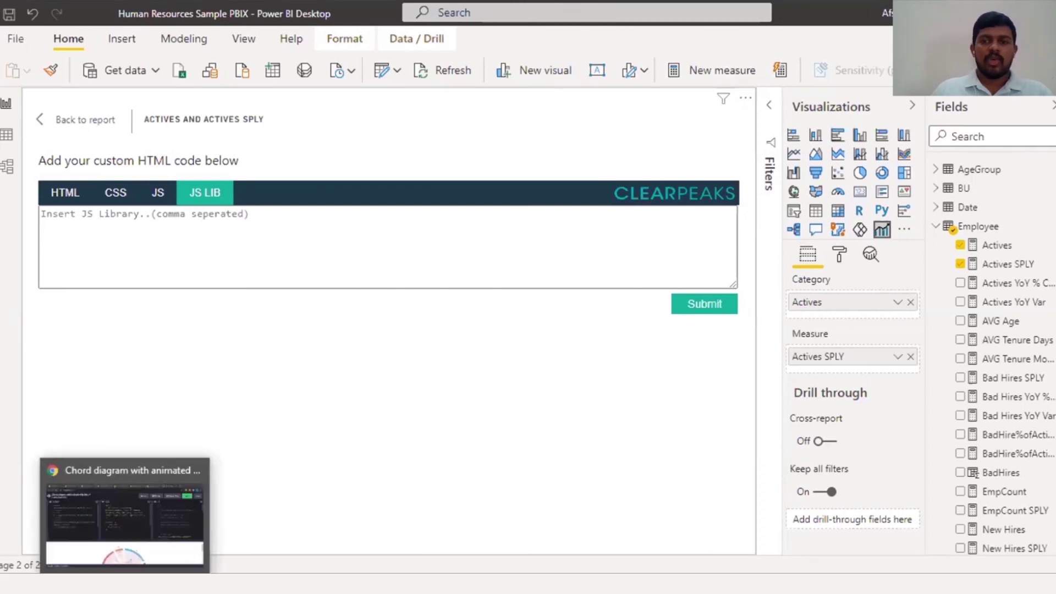
# Copy the chartdiv div line from the chord diagram's CodePen HTML in Chrome into the Power BI visual's HTML code and submit it
pyautogui.click(125, 584)
pyautogui.click(724, 12)
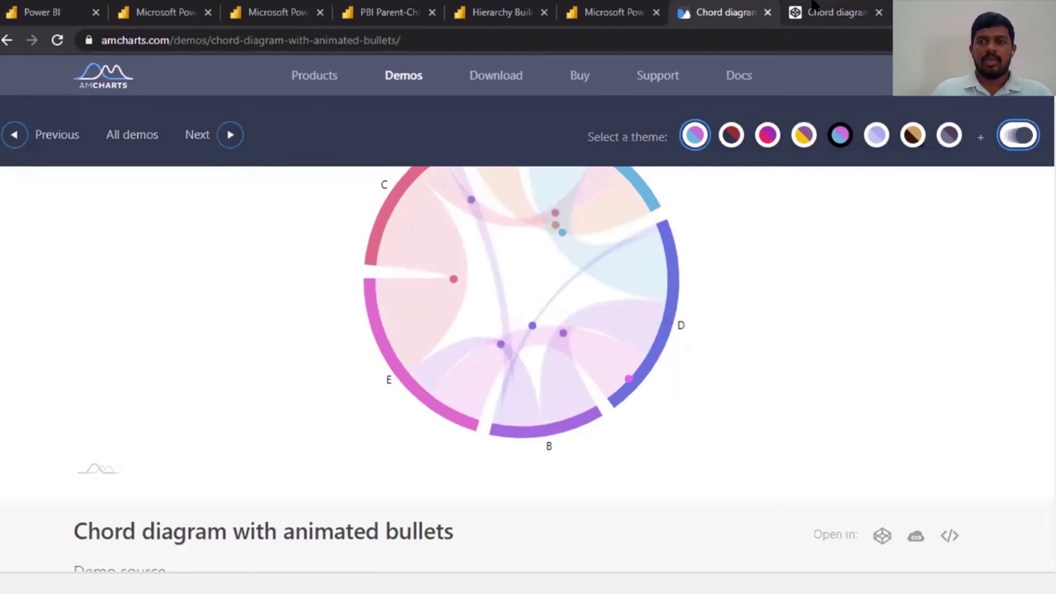
pyautogui.click(820, 7)
pyautogui.moveTo(217, 296); pyautogui.dragTo(16, 295)
pyautogui.hotkey('ctrl', 'c')
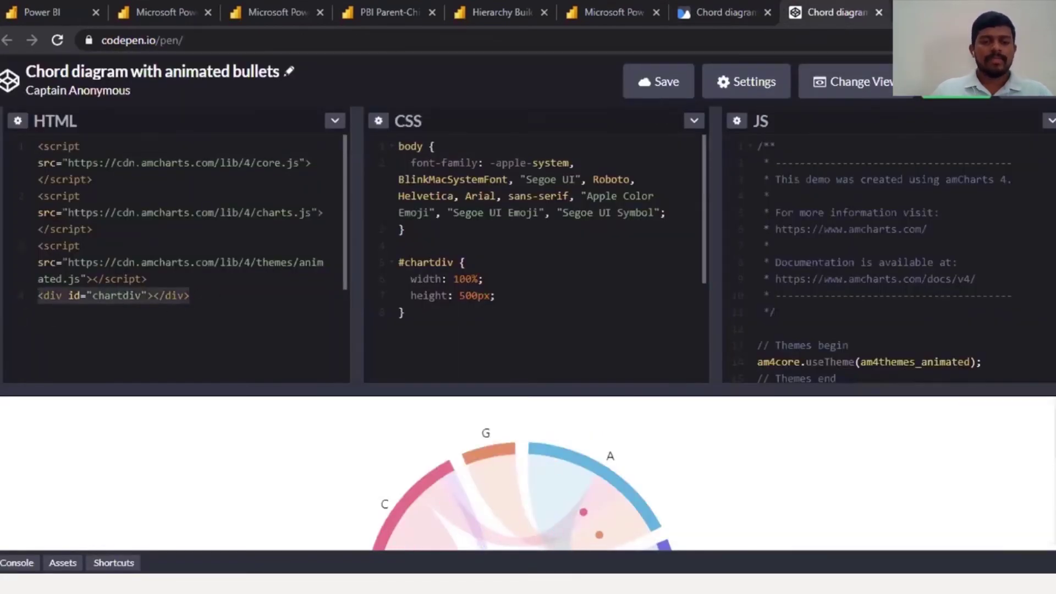
pyautogui.hotkey('alt', 'Tab')
pyautogui.click(47, 198)
pyautogui.click(165, 237)
pyautogui.hotkey('ctrl', 'v')
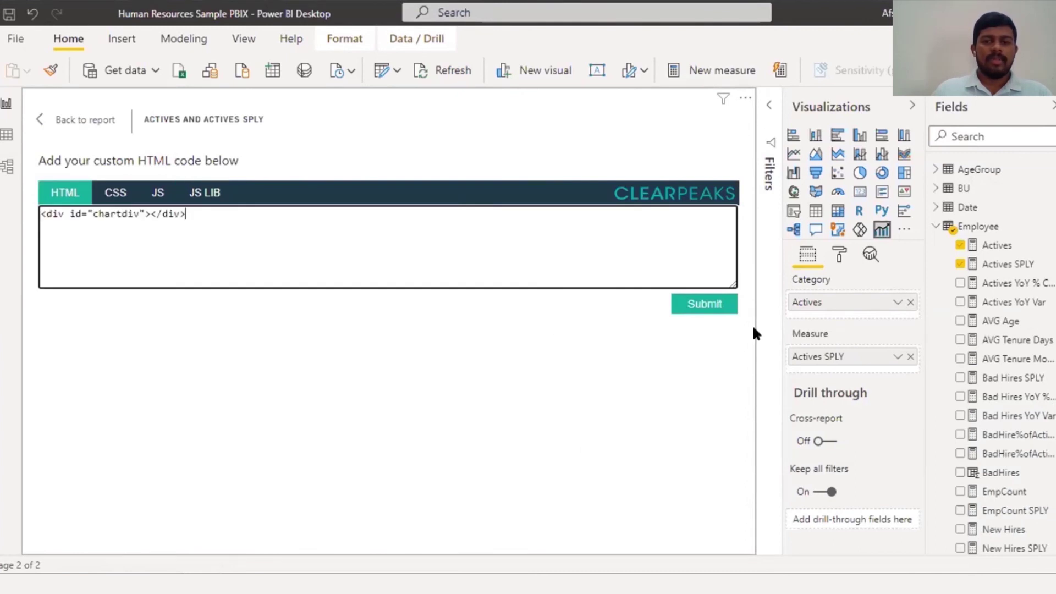
pyautogui.click(698, 303)
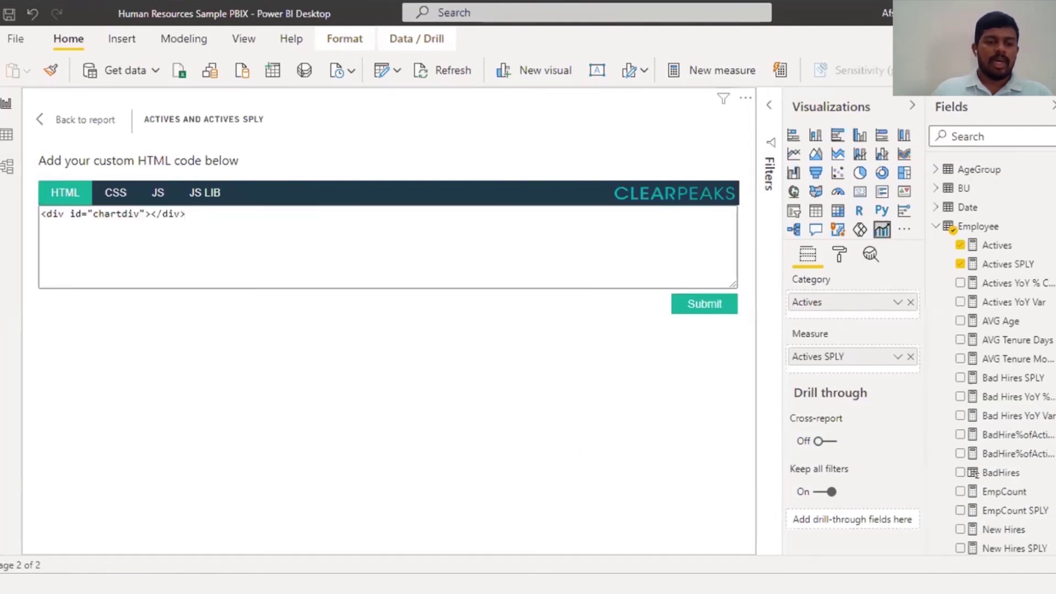
# Copy the chord diagram's entire CSS from CodePen in Chrome into the Power BI visual's CSS code and submit it
pyautogui.hotkey('alt', 'Tab')
pyautogui.click(472, 300)
pyautogui.hotkey('ctrl', 'a')
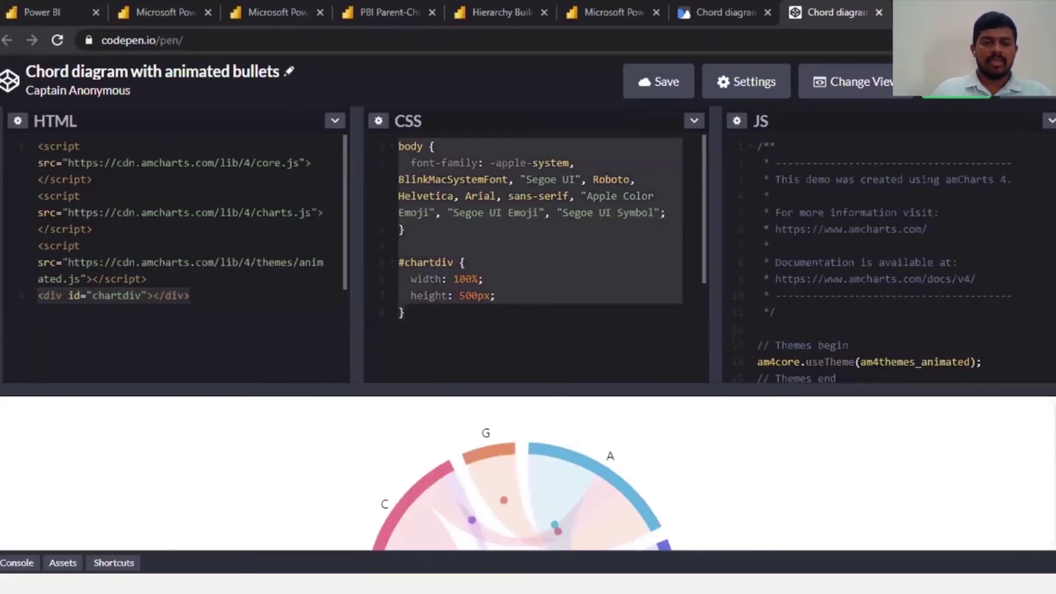
pyautogui.hotkey('ctrl', 'c')
pyautogui.hotkey('alt', 'Tab')
pyautogui.click(116, 192)
pyautogui.click(134, 238)
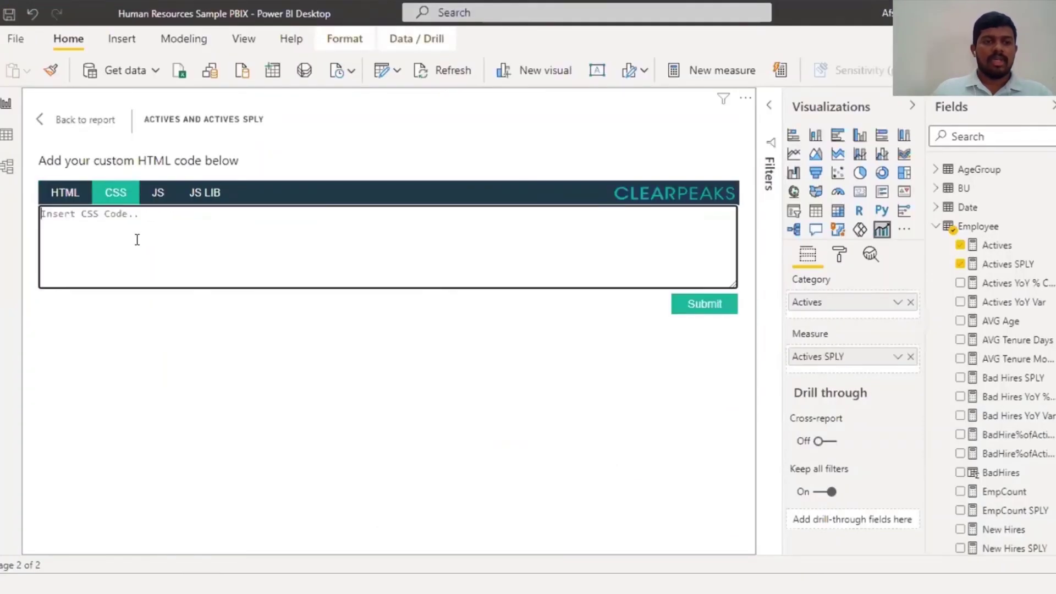
pyautogui.hotkey('ctrl', 'v')
pyautogui.click(689, 302)
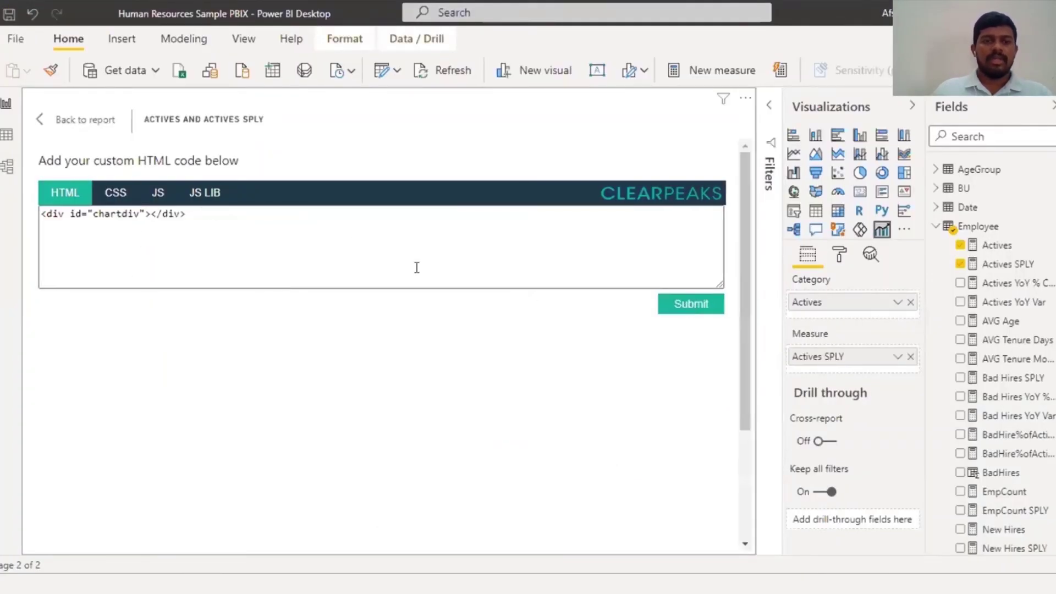
pyautogui.click(207, 193)
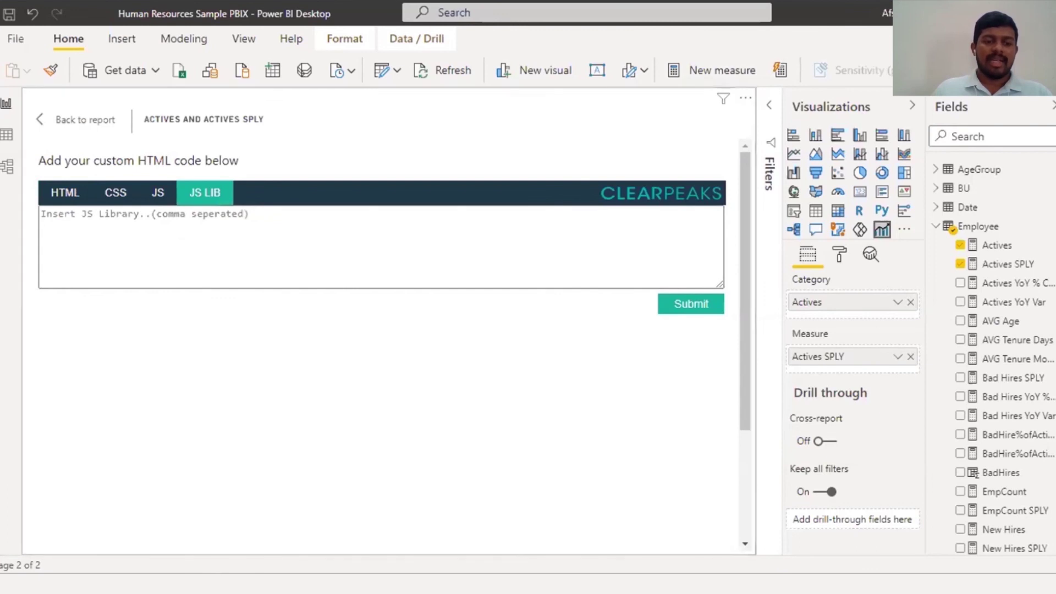
pyautogui.hotkey('alt', 'Tab')
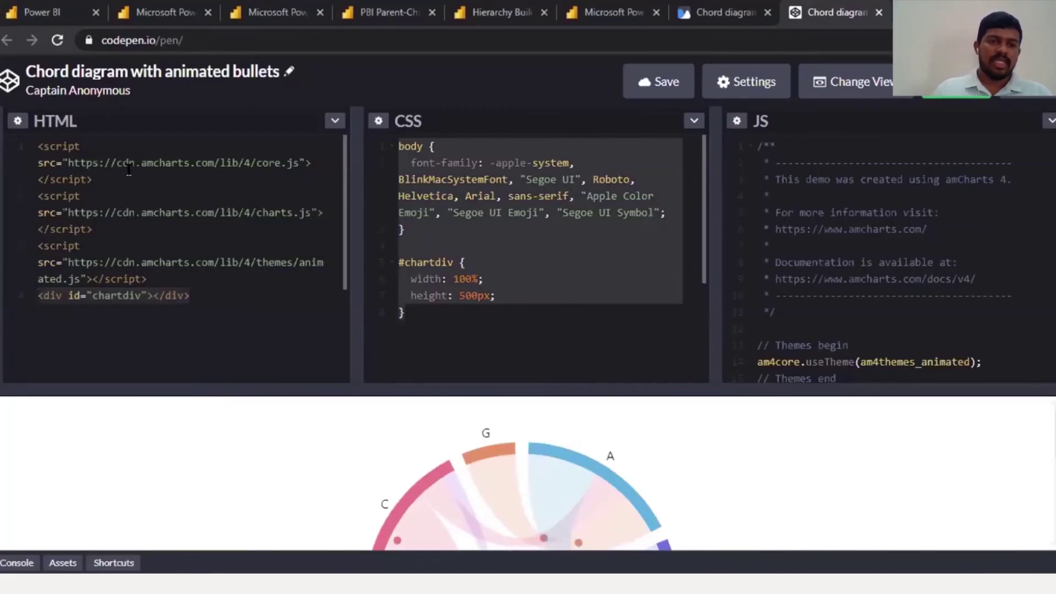
pyautogui.moveTo(71, 161); pyautogui.dragTo(296, 159)
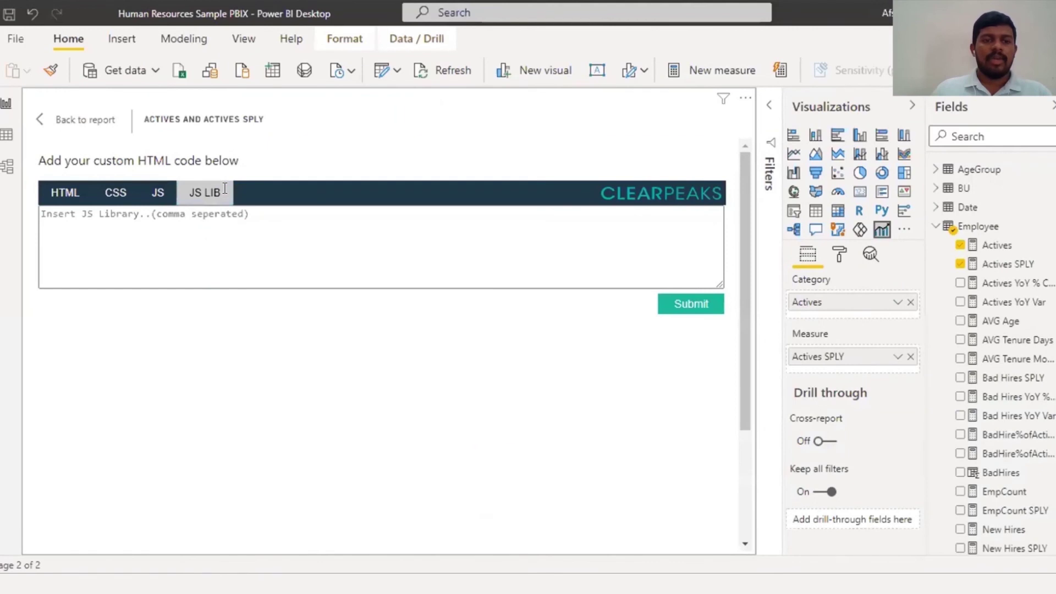
pyautogui.click(96, 212)
pyautogui.hotkey('ctrl', 'v')
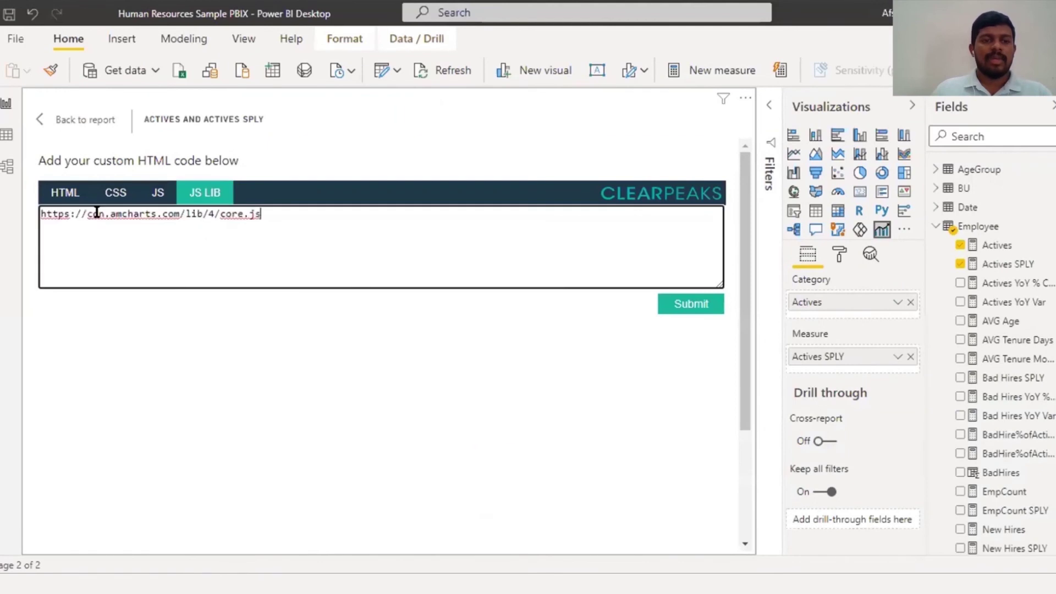
pyautogui.moveTo(86, 214); pyautogui.dragTo(203, 213)
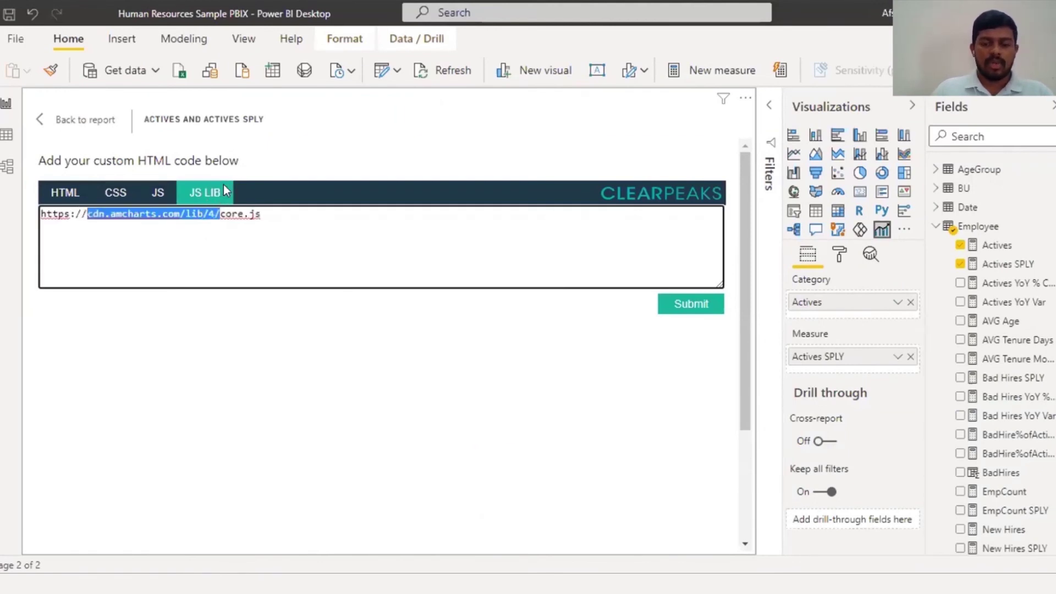
pyautogui.write('loclahost')
pyautogui.press('BackSpace')
pyautogui.press('BackSpace')
pyautogui.press('BackSpace')
pyautogui.press('BackSpace')
pyautogui.press('BackSpace')
pyautogui.press('BackSpace')
pyautogui.write('alhost/')
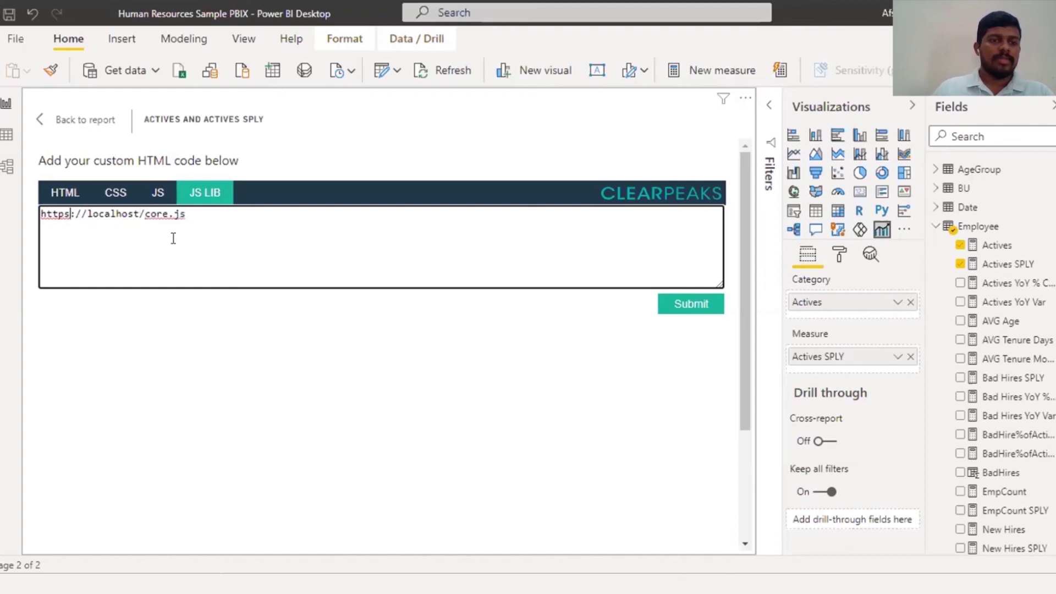
pyautogui.press('Home')
pyautogui.press('Right')
pyautogui.press('Right')
pyautogui.press('Right')
pyautogui.press('Right')
pyautogui.press('Right')
pyautogui.press('BackSpace')
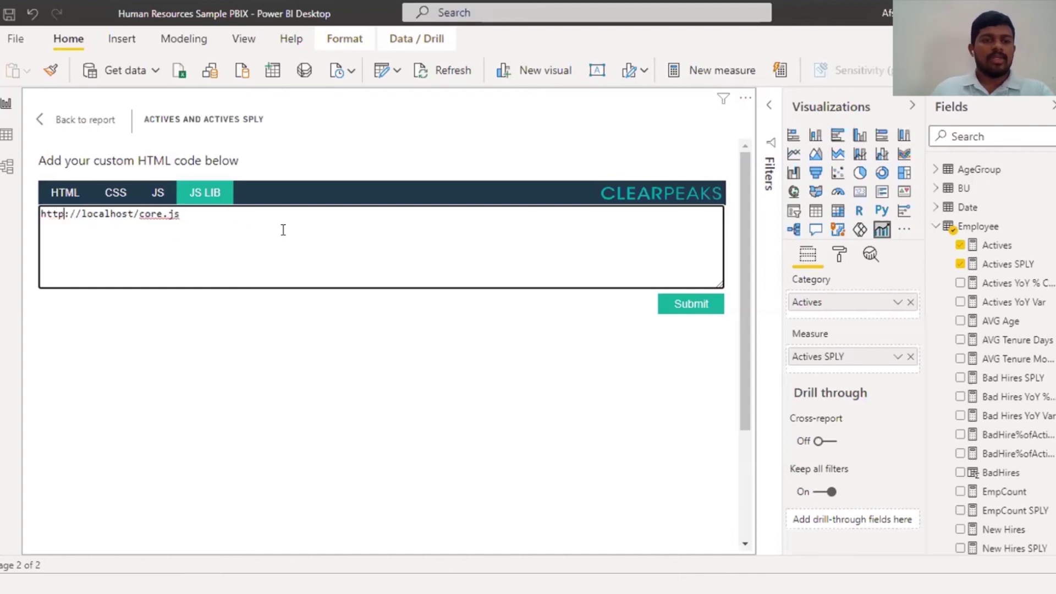
pyautogui.click(693, 310)
# Copy the chord diagram's entire JavaScript from CodePen in Chrome into the Power BI visual's JS code and submit it
pyautogui.click(157, 193)
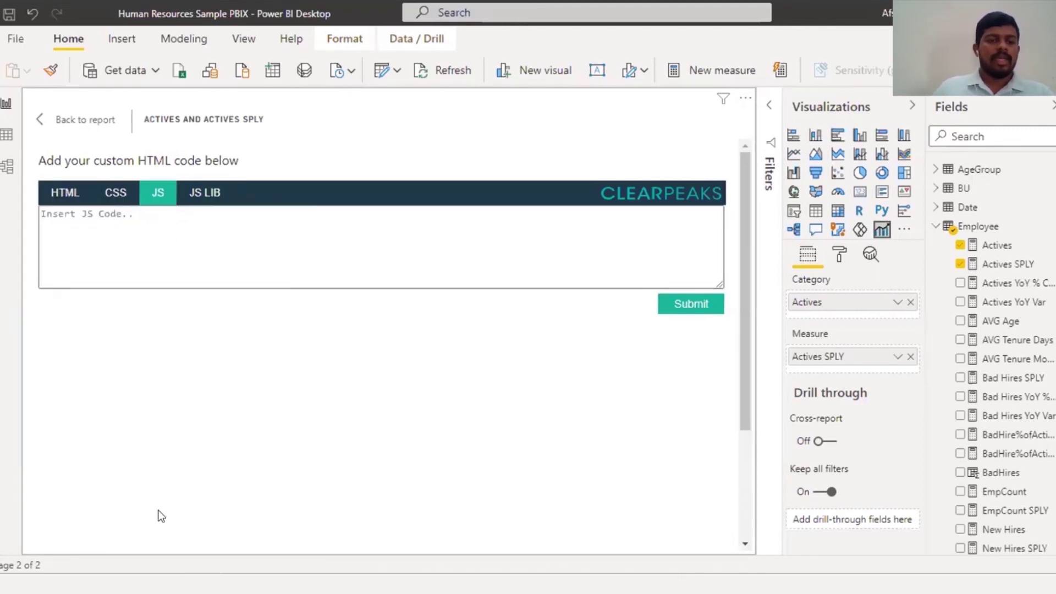
pyautogui.hotkey('alt', 'Tab')
pyautogui.scroll(-5, 1009, 243)
pyautogui.hotkey('ctrl', 'a')
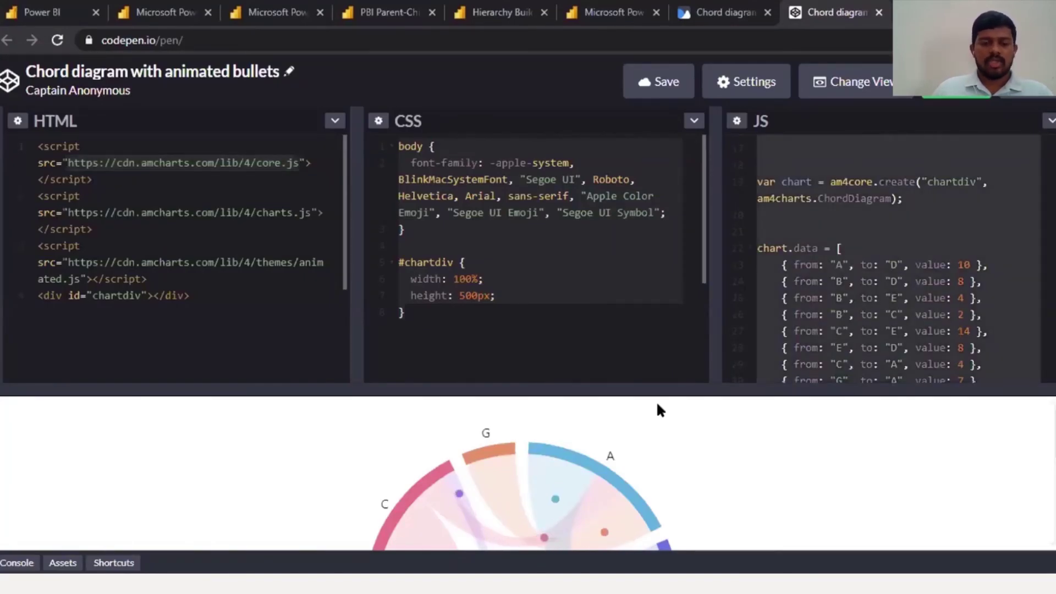
pyautogui.hotkey('ctrl', 'c')
pyautogui.hotkey('alt', 'Tab')
pyautogui.click(349, 255)
pyautogui.hotkey('ctrl', 'v')
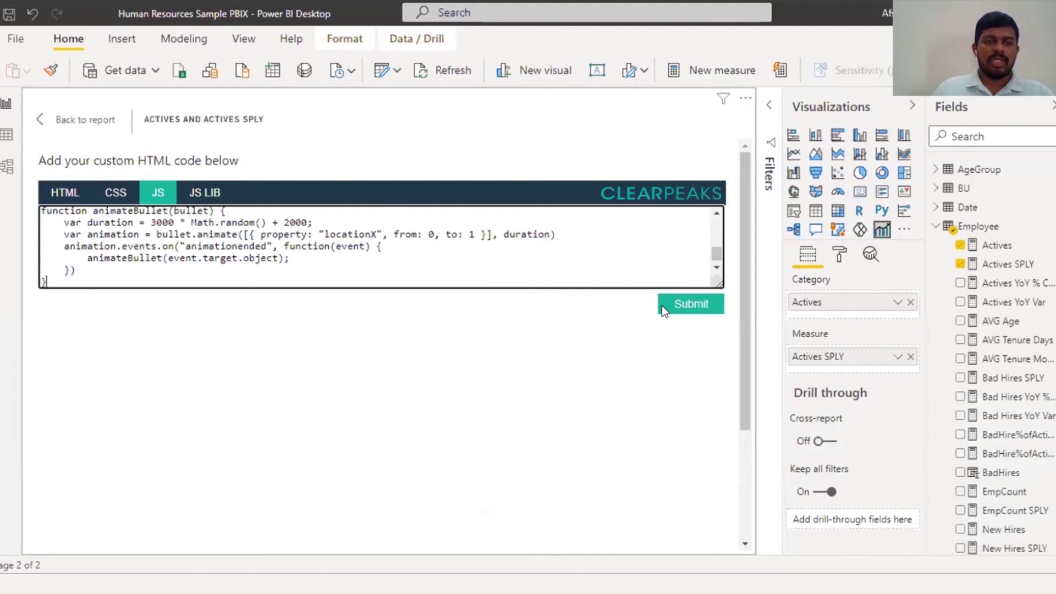
pyautogui.click(695, 303)
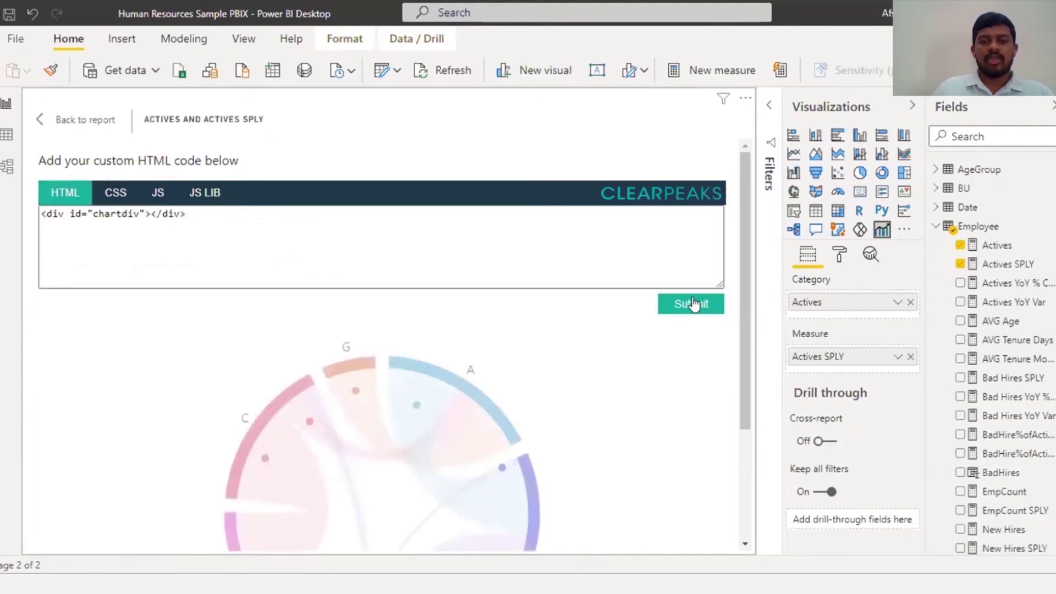
# Return to the report and enlarge the chord diagram visual to cover over half of the page's width
pyautogui.click(94, 141)
pyautogui.moveTo(186, 259); pyautogui.dragTo(475, 458)
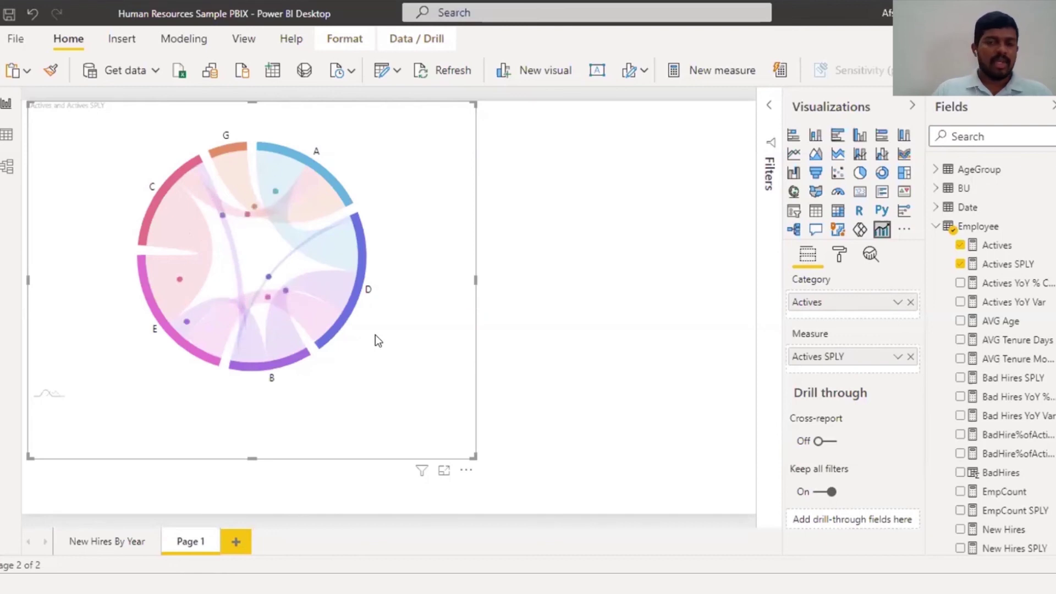
pyautogui.moveTo(473, 458); pyautogui.dragTo(436, 442)
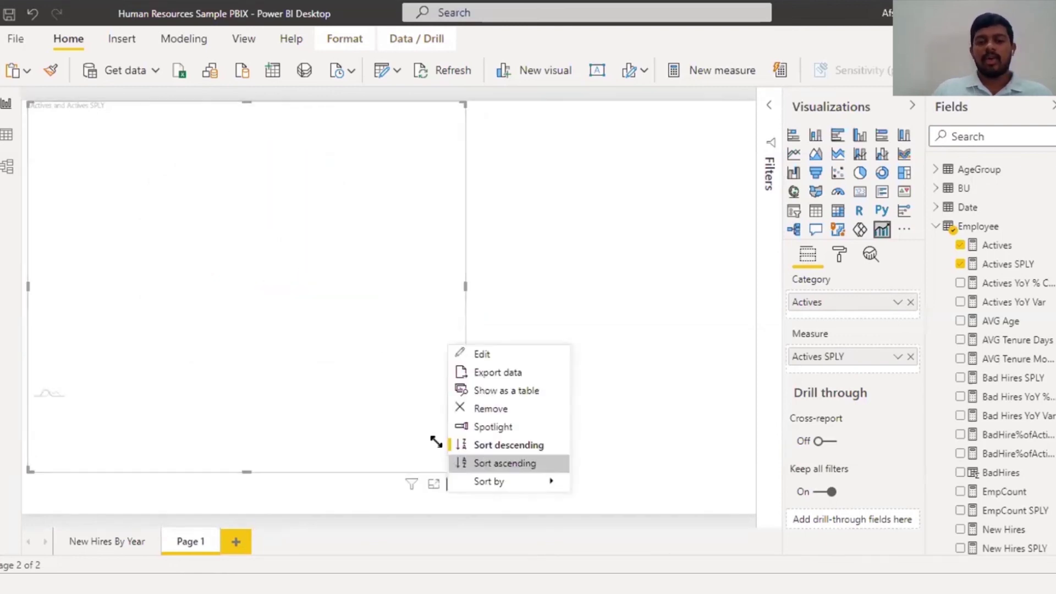
# Reopen the chord diagram visual's code for editing
pyautogui.click(478, 349)
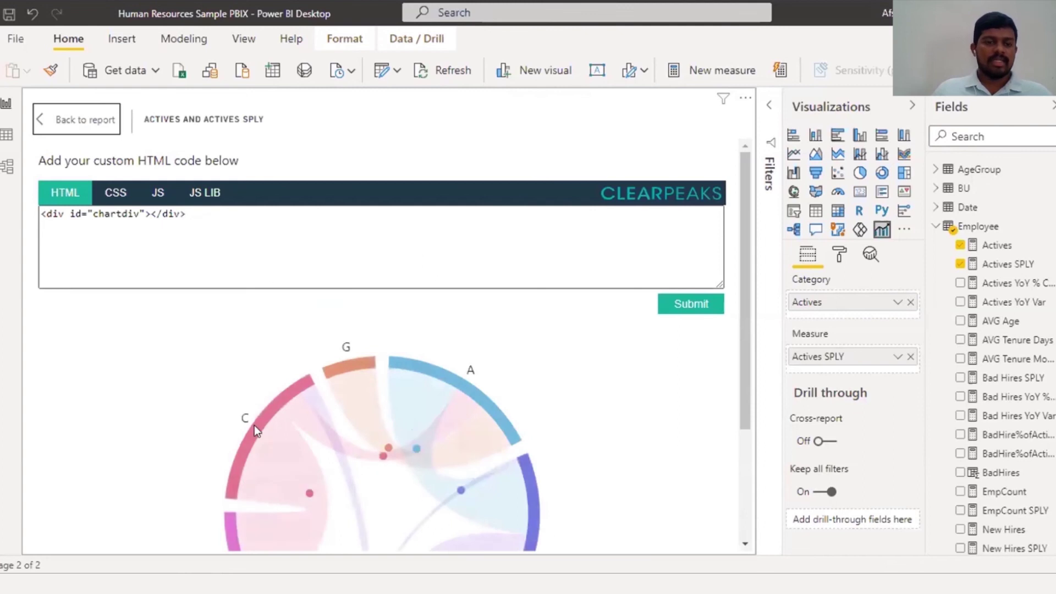
pyautogui.moveTo(165, 584)
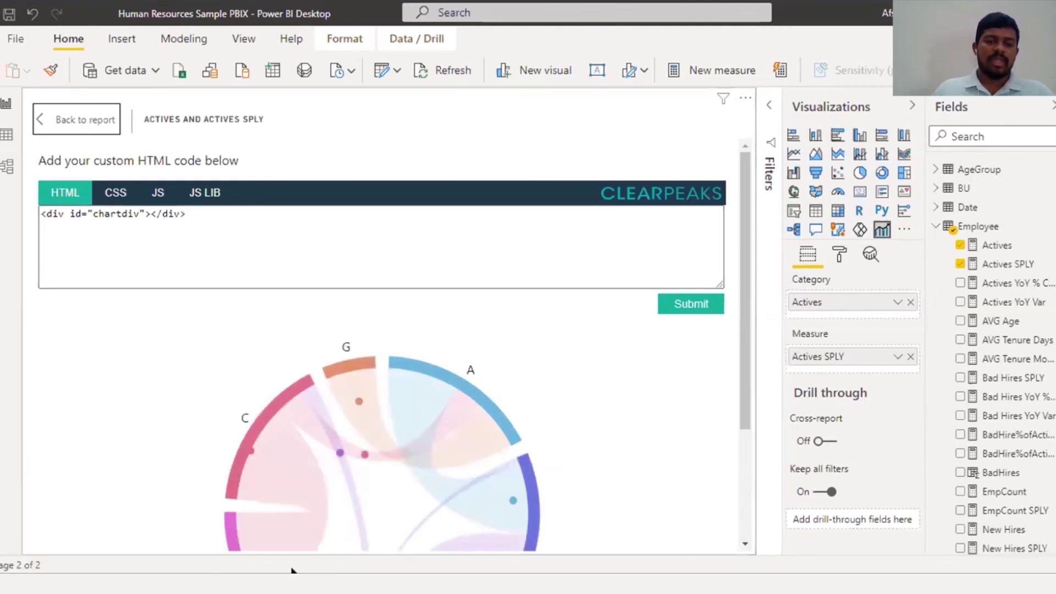